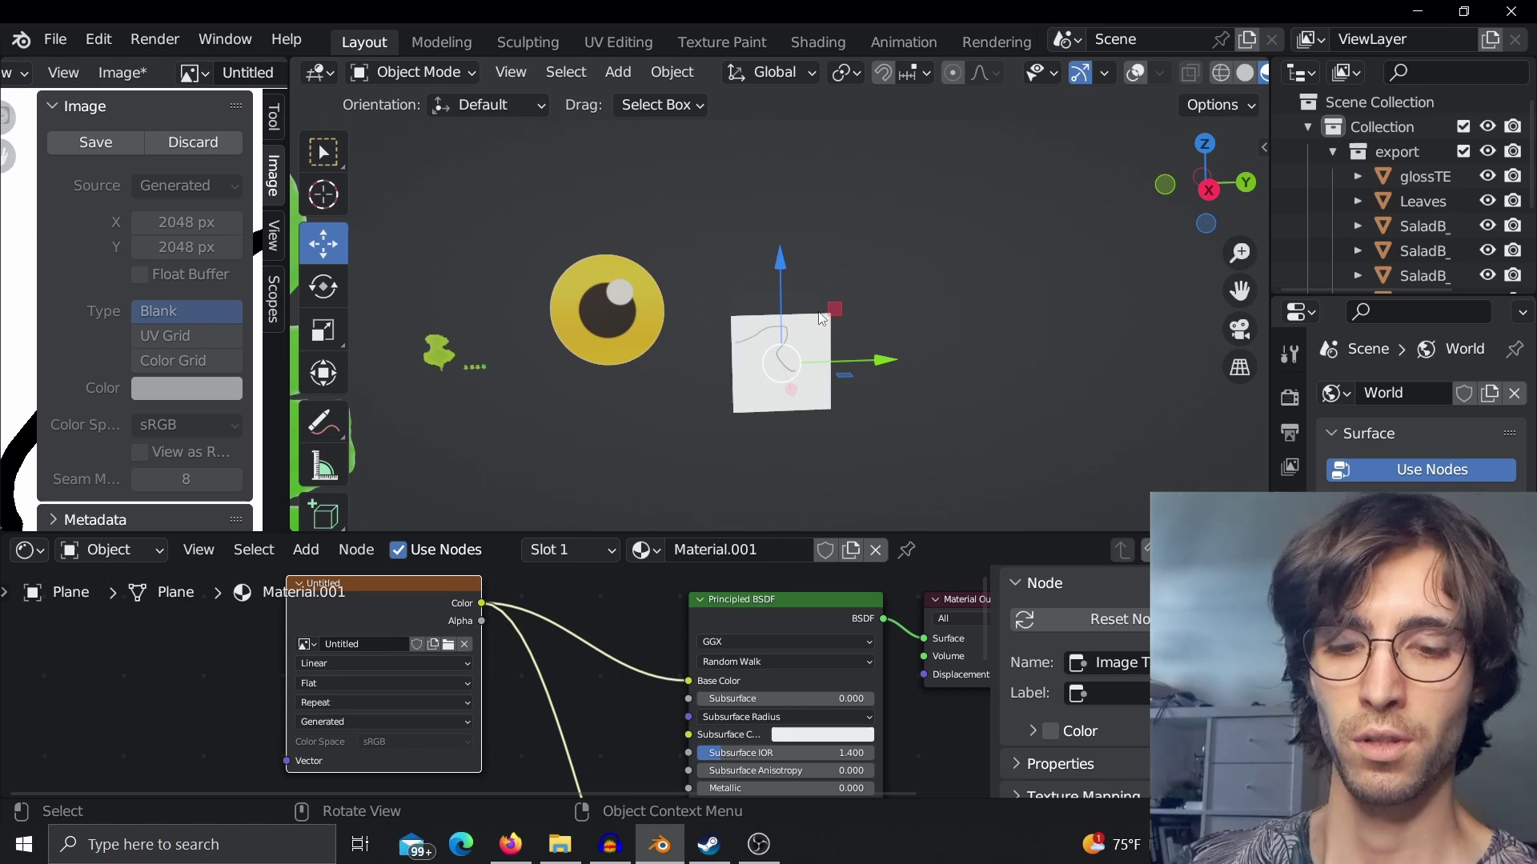
Step: Examine the white plane with the drawn black line and its neighbouring objects from far and near
{"action": "middle_click_drag", "start_coordinate": [819, 312], "coordinate": [842, 322]}
{"action": "scroll", "coordinate": [655, 323], "scroll_direction": "down", "scroll_amount": 3}
{"action": "middle_click_drag", "start_coordinate": [725, 356], "coordinate": [743, 371], "text": "shift"}
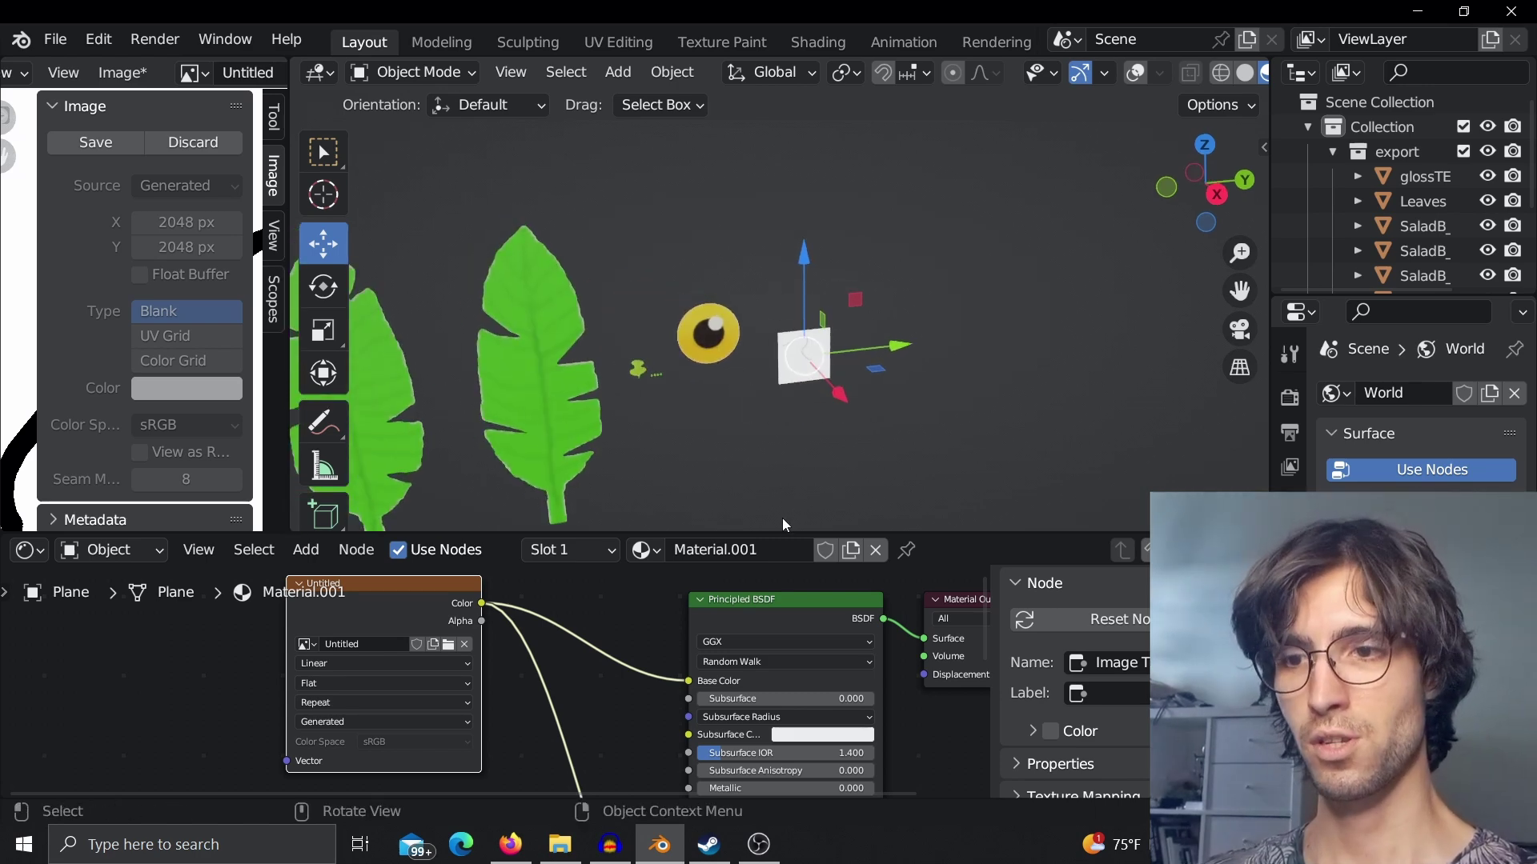
{"action": "left_click_drag", "start_coordinate": [787, 530], "coordinate": [781, 578]}
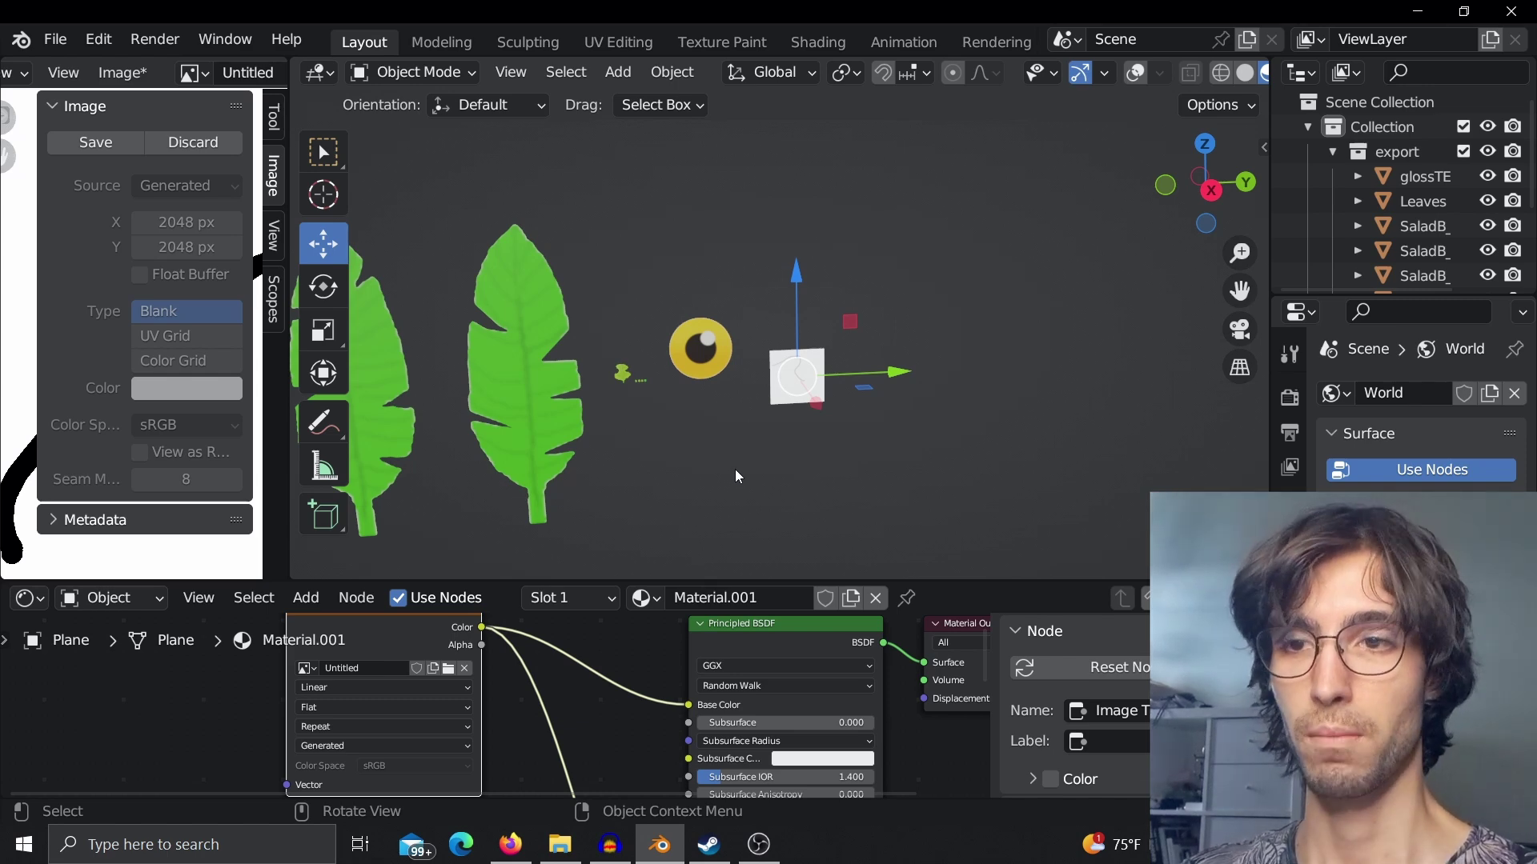
{"action": "middle_click_drag", "start_coordinate": [737, 454], "coordinate": [766, 464], "text": "shift"}
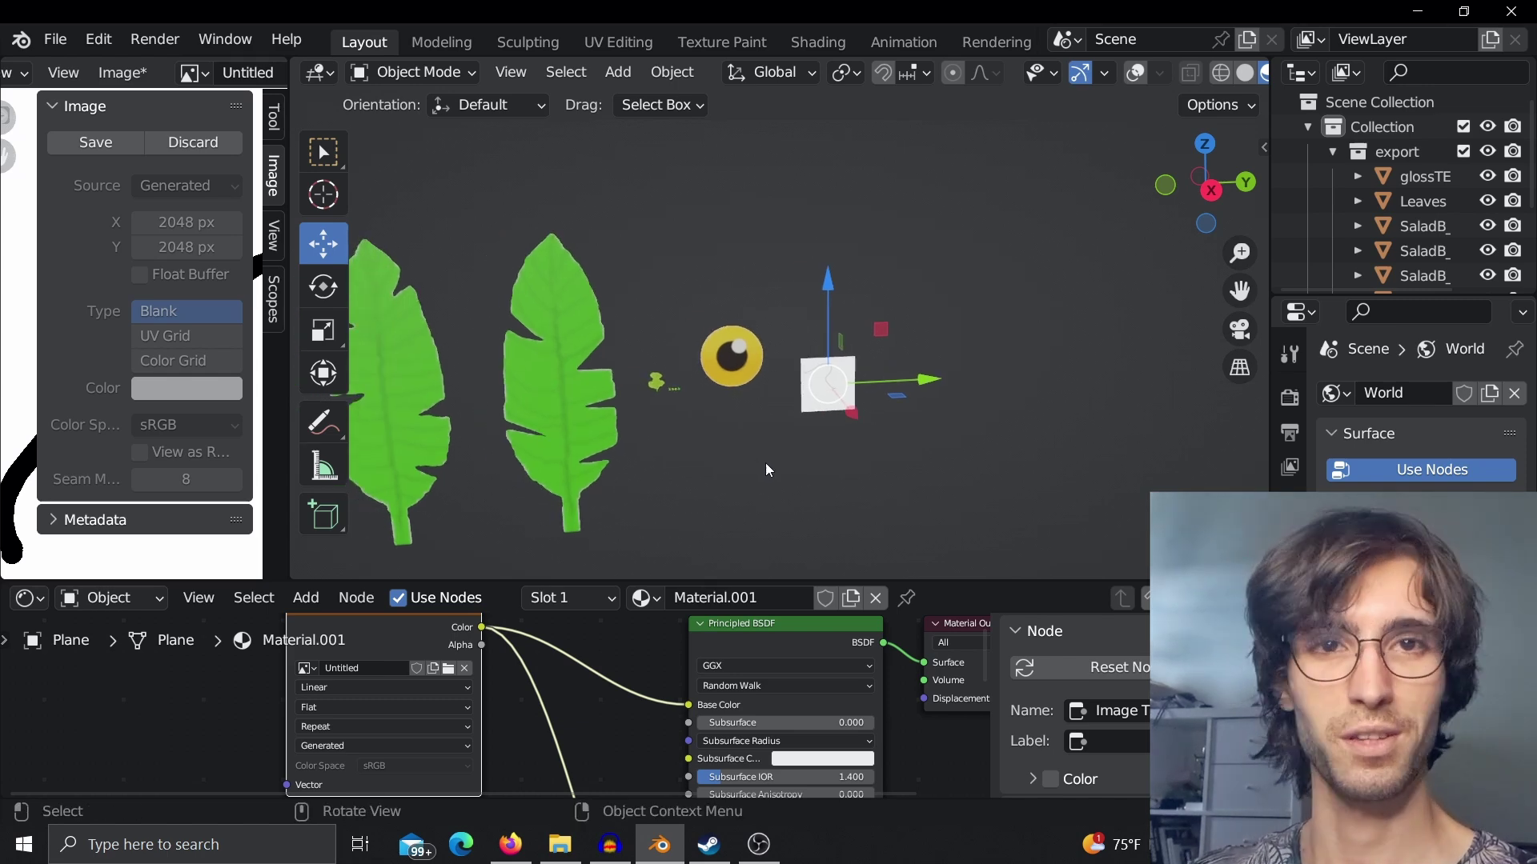
{"action": "scroll", "coordinate": [767, 463], "scroll_direction": "up", "scroll_amount": 3}
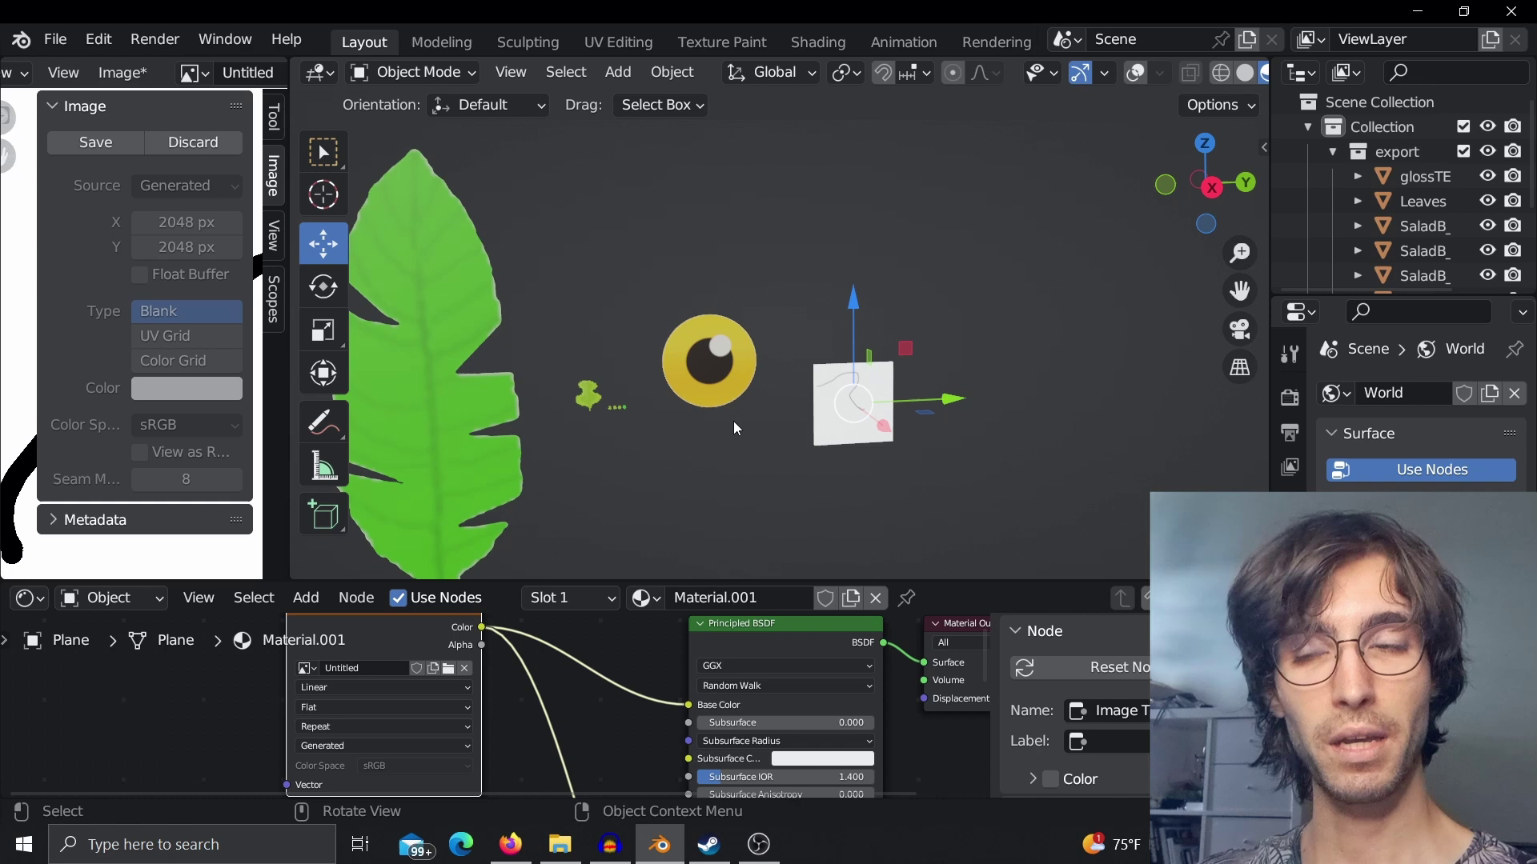
{"action": "scroll", "coordinate": [592, 425], "scroll_direction": "up", "scroll_amount": 4}
{"action": "middle_click_drag", "start_coordinate": [733, 421], "coordinate": [589, 409], "text": "shift"}
{"action": "left_click", "coordinate": [1050, 334]}
{"action": "left_click", "coordinate": [807, 408]}
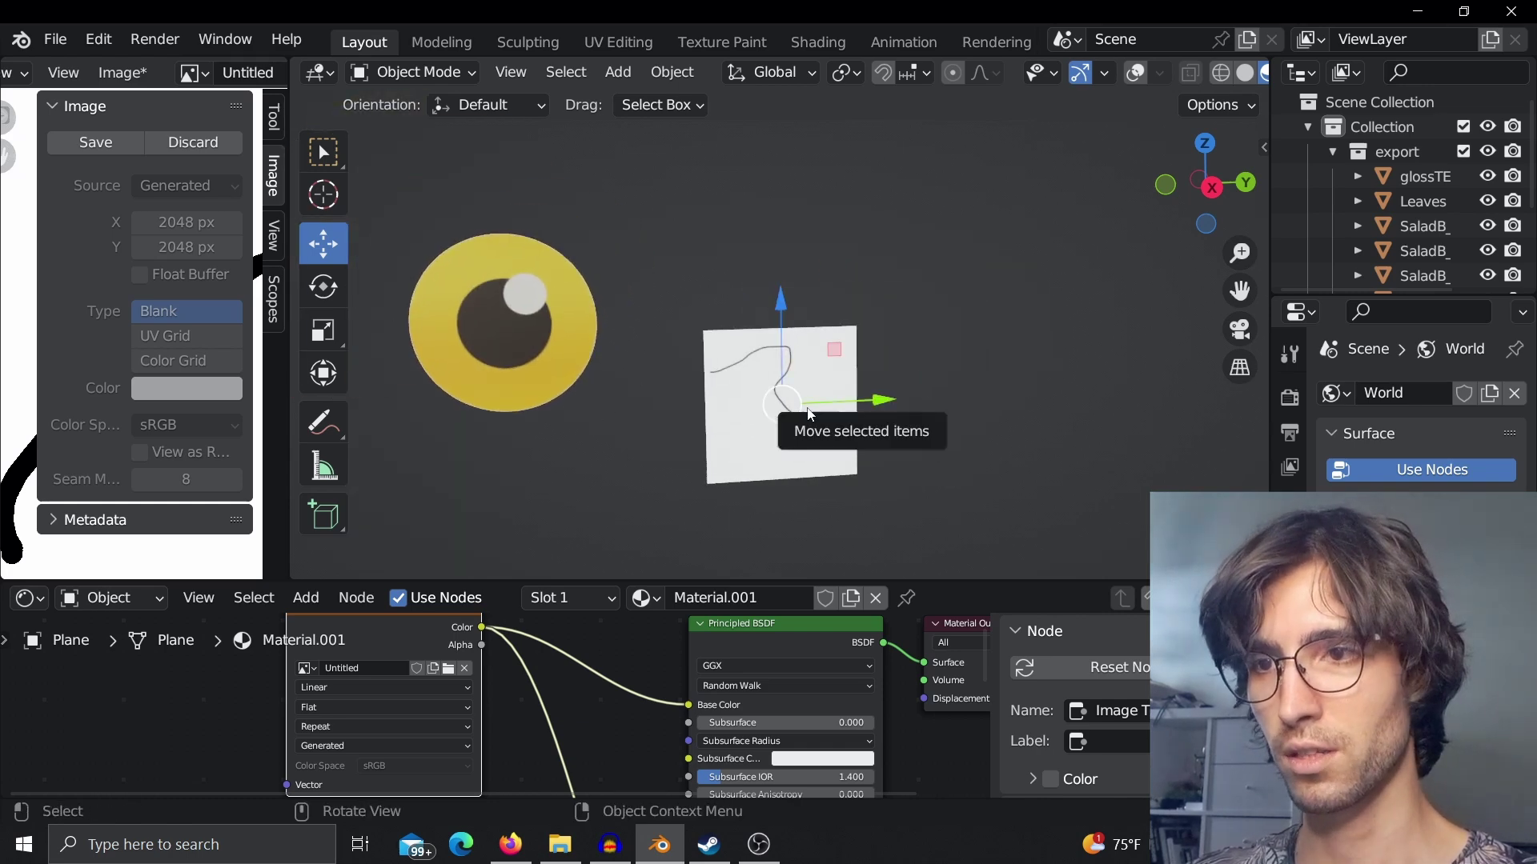
{"action": "middle_click_drag", "start_coordinate": [917, 422], "coordinate": [910, 416]}
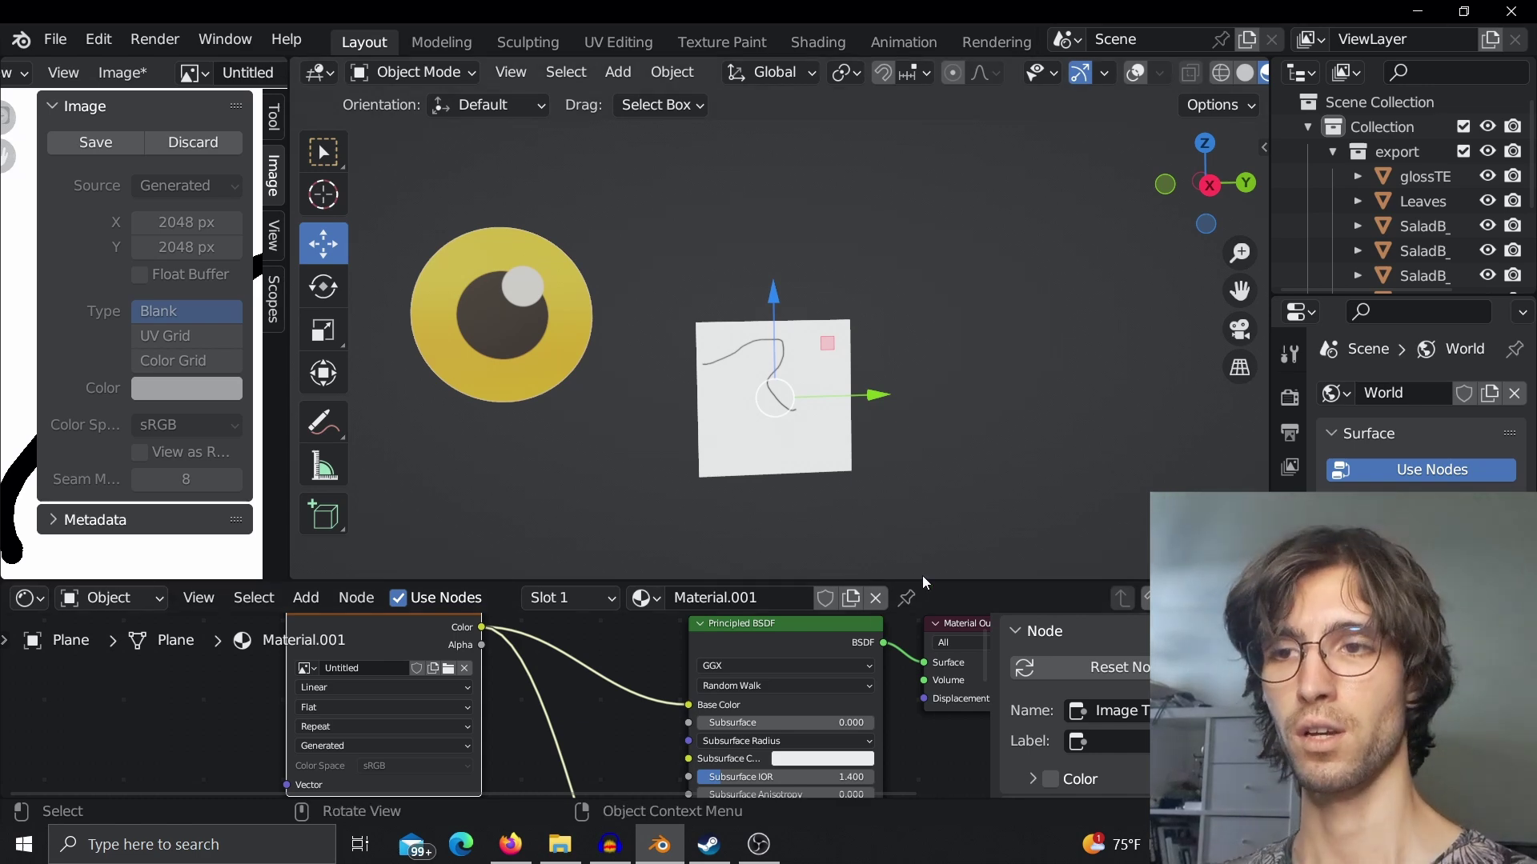
{"action": "left_click_drag", "start_coordinate": [921, 581], "coordinate": [883, 602]}
{"action": "scroll", "coordinate": [889, 445], "scroll_direction": "up", "scroll_amount": 4}
{"action": "scroll", "coordinate": [828, 443], "scroll_direction": "up", "scroll_amount": 3}
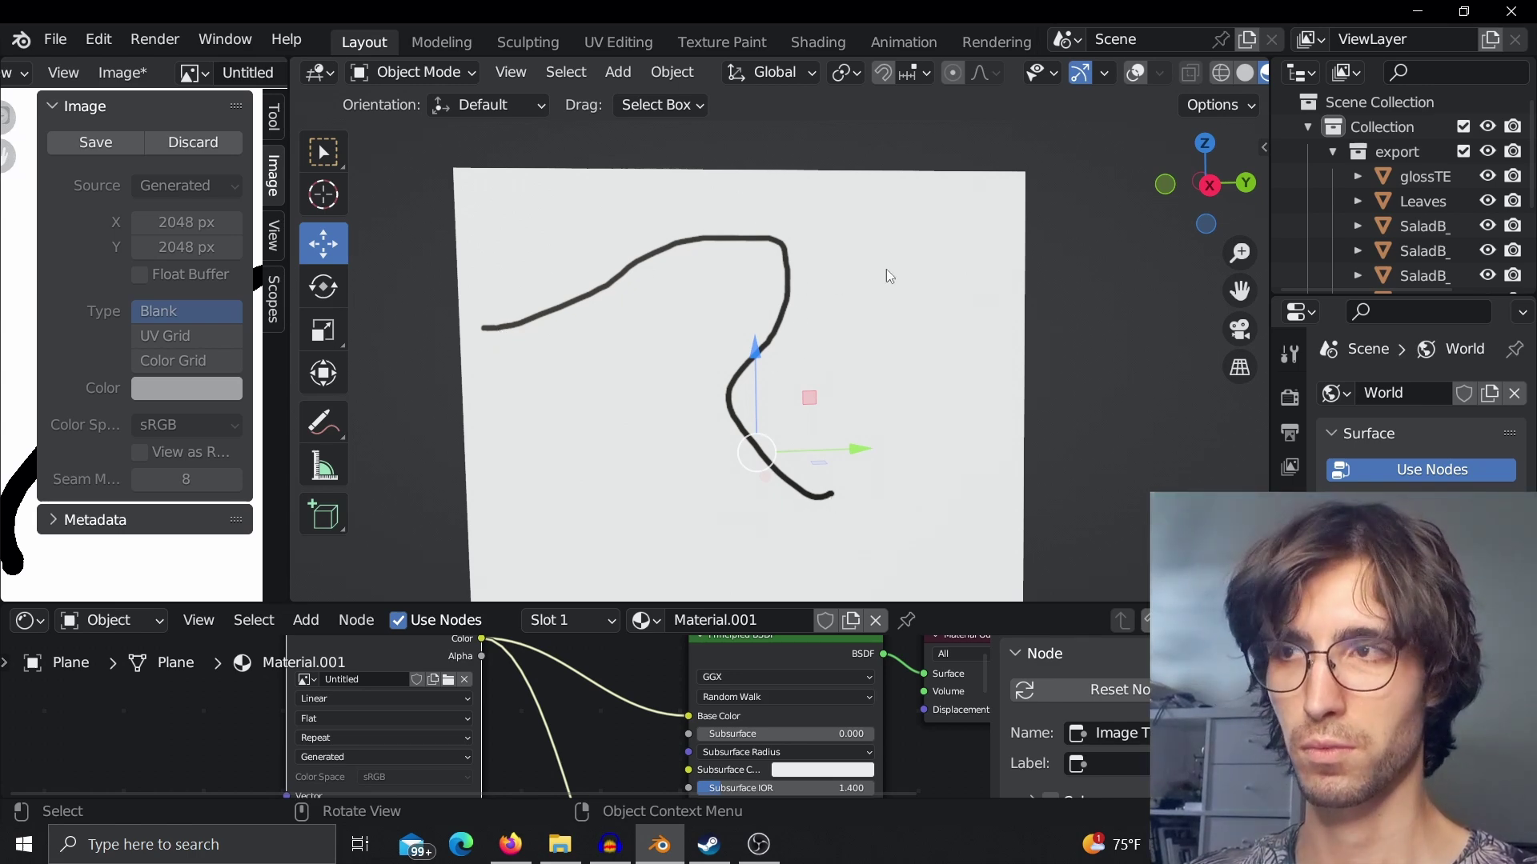
Step: Inspect the black line's edges on the plane up close with the viewport gizmos hidden, and compare it from farther away with gizmos restored
{"action": "left_click", "coordinate": [1079, 72]}
{"action": "scroll", "coordinate": [891, 270], "scroll_direction": "up", "scroll_amount": 4}
{"action": "middle_click_drag", "start_coordinate": [800, 268], "coordinate": [799, 348], "text": "shift"}
{"action": "scroll", "coordinate": [800, 353], "scroll_direction": "down", "scroll_amount": 10}
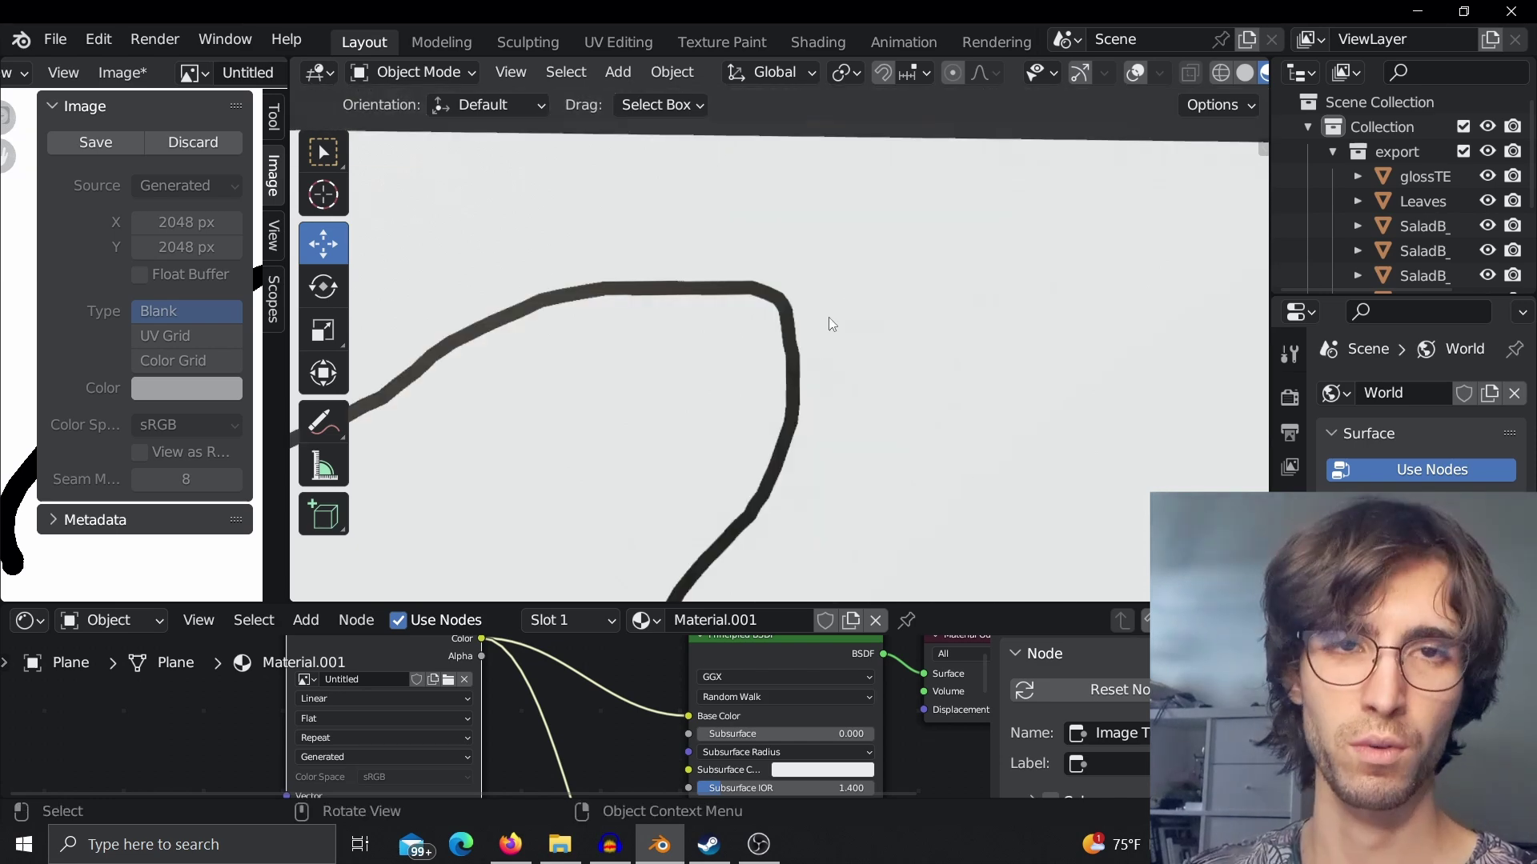
{"action": "scroll", "coordinate": [963, 336], "scroll_direction": "down", "scroll_amount": 5}
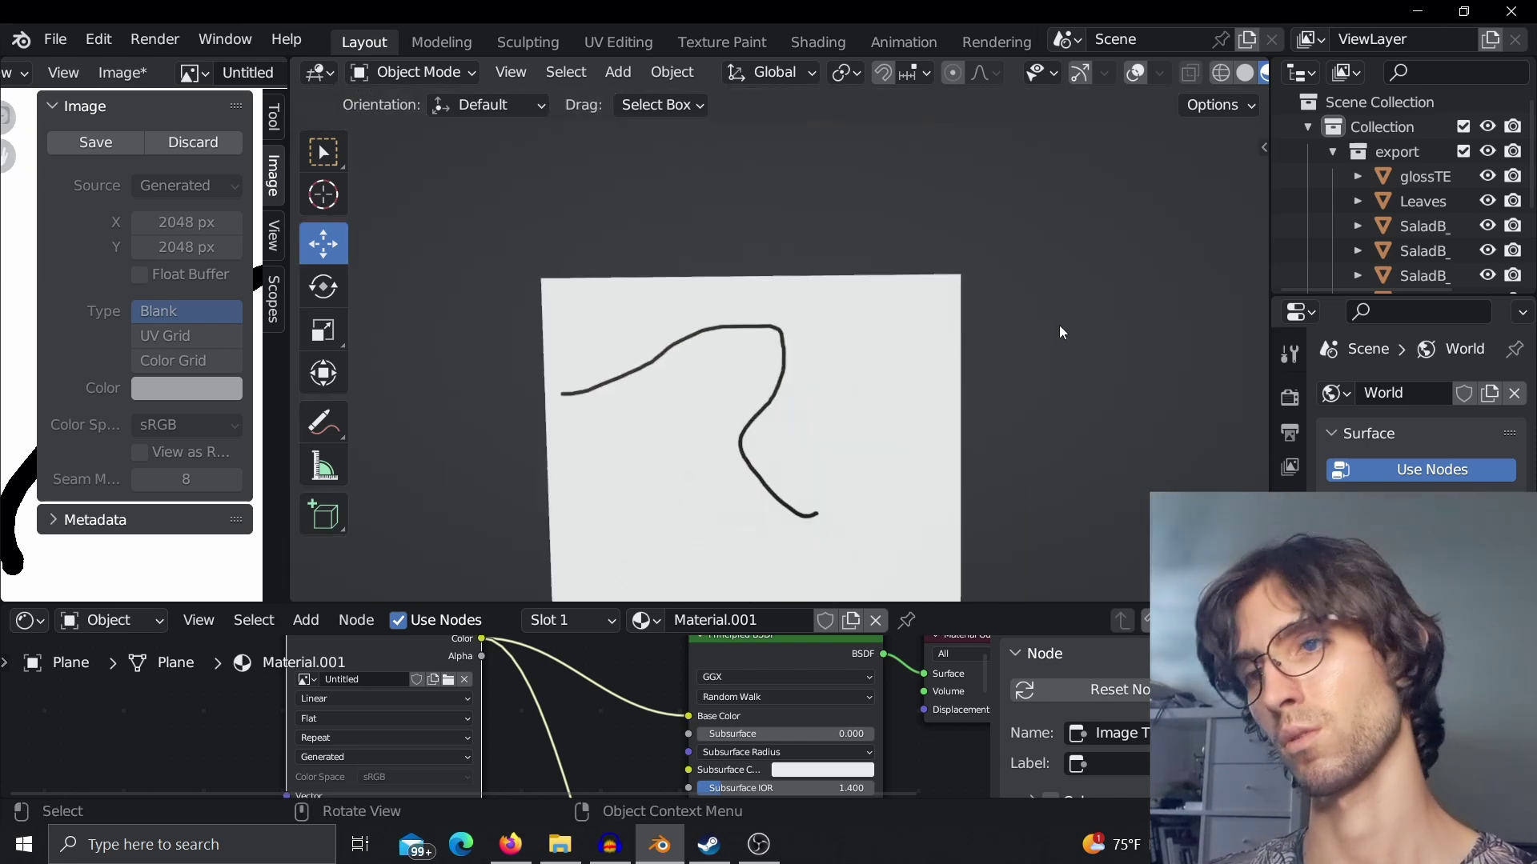
{"action": "left_click", "coordinate": [1135, 73]}
{"action": "left_click", "coordinate": [1080, 73]}
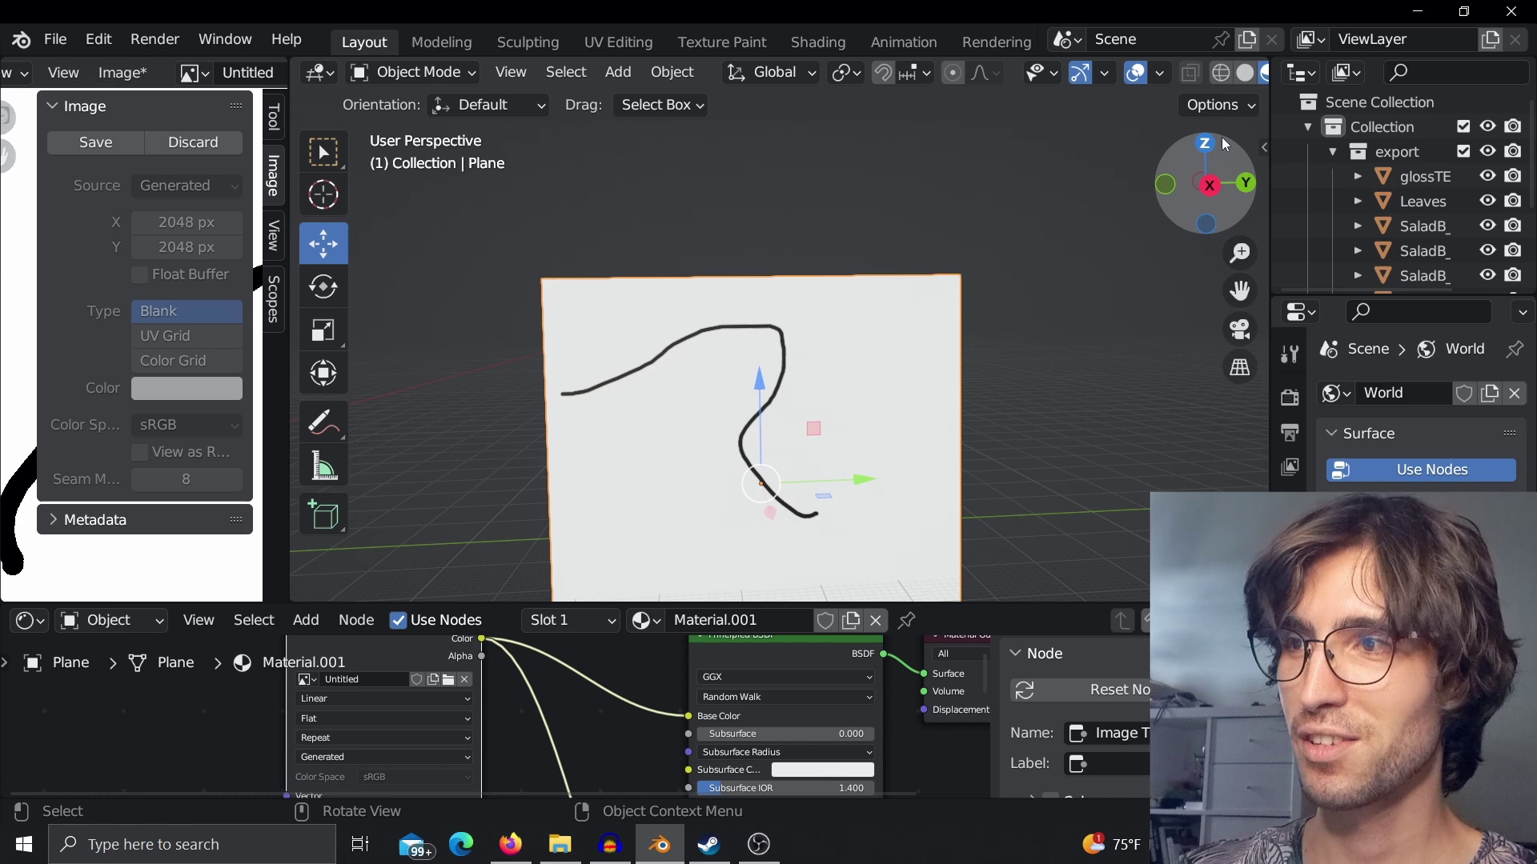
{"action": "left_click_drag", "start_coordinate": [1240, 253], "coordinate": [1041, 319]}
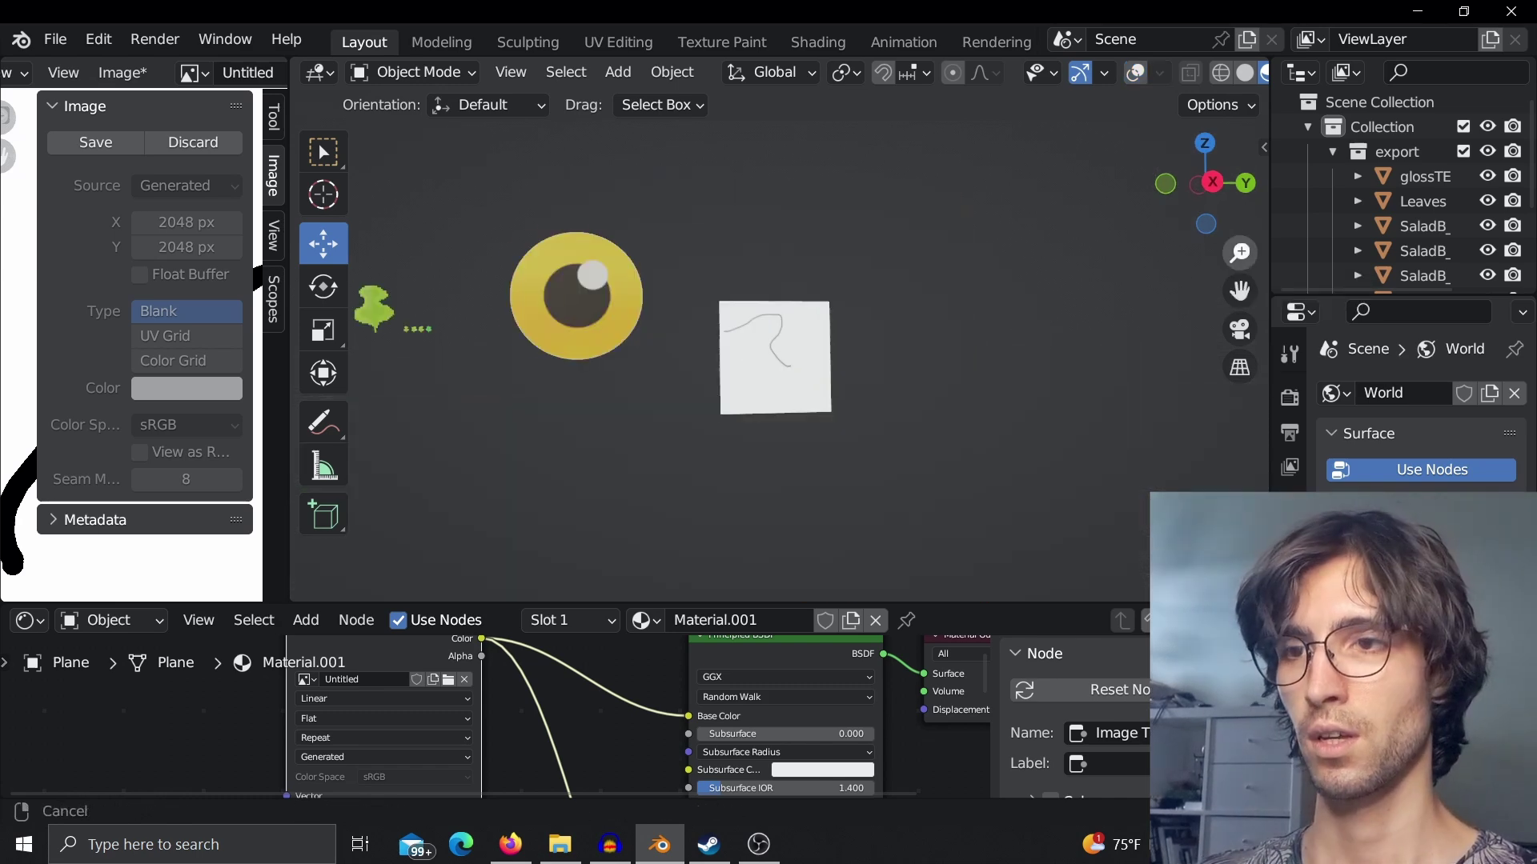
{"action": "left_click_drag", "start_coordinate": [1240, 253], "coordinate": [1240, 297]}
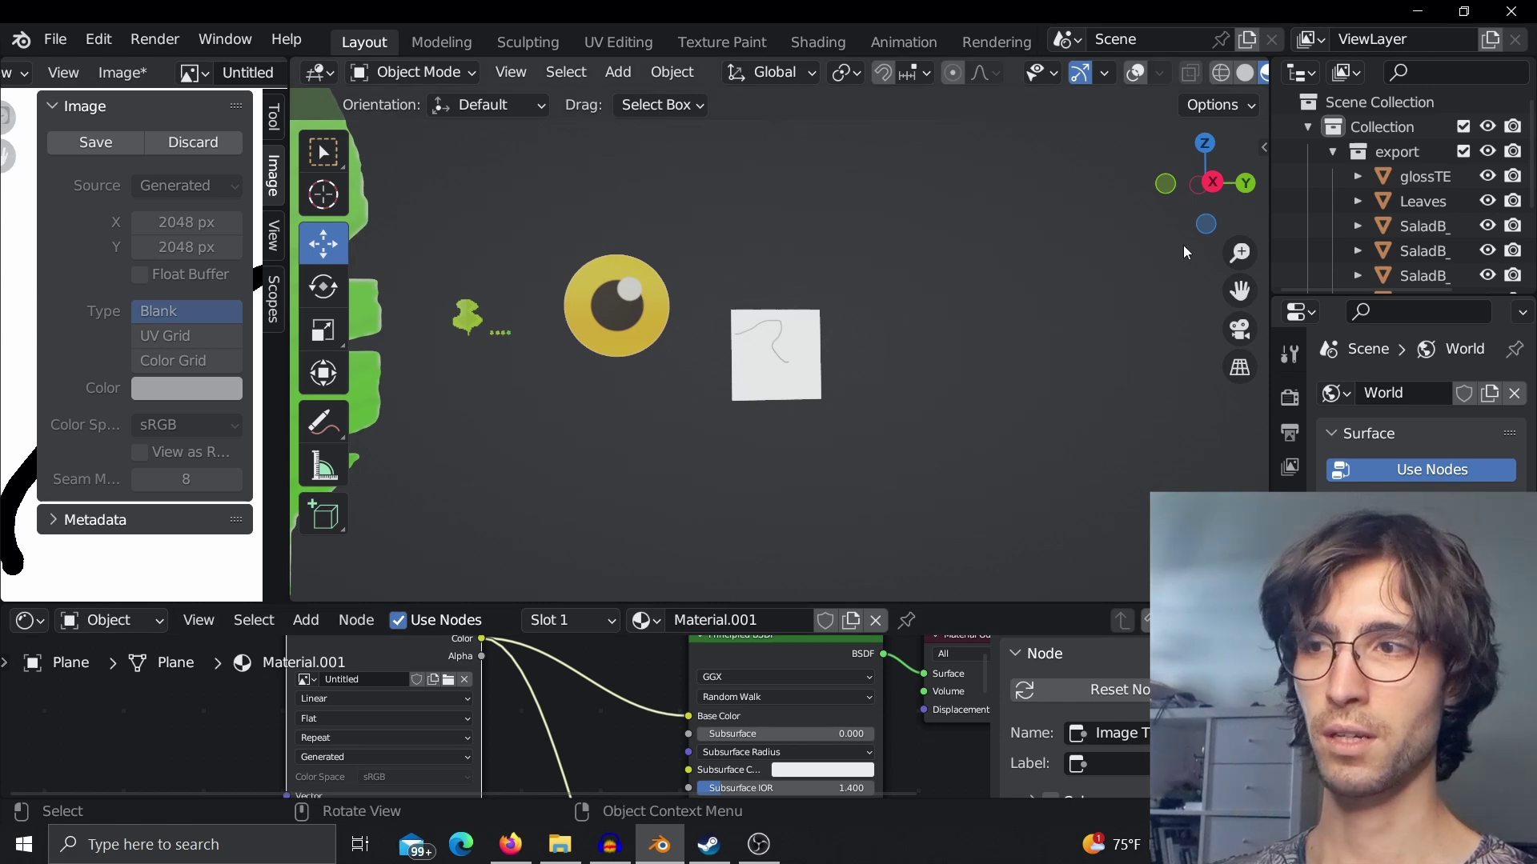
{"action": "left_click_drag", "start_coordinate": [1240, 252], "coordinate": [1239, 192]}
{"action": "scroll", "coordinate": [1239, 252], "scroll_direction": "down", "scroll_amount": 3}
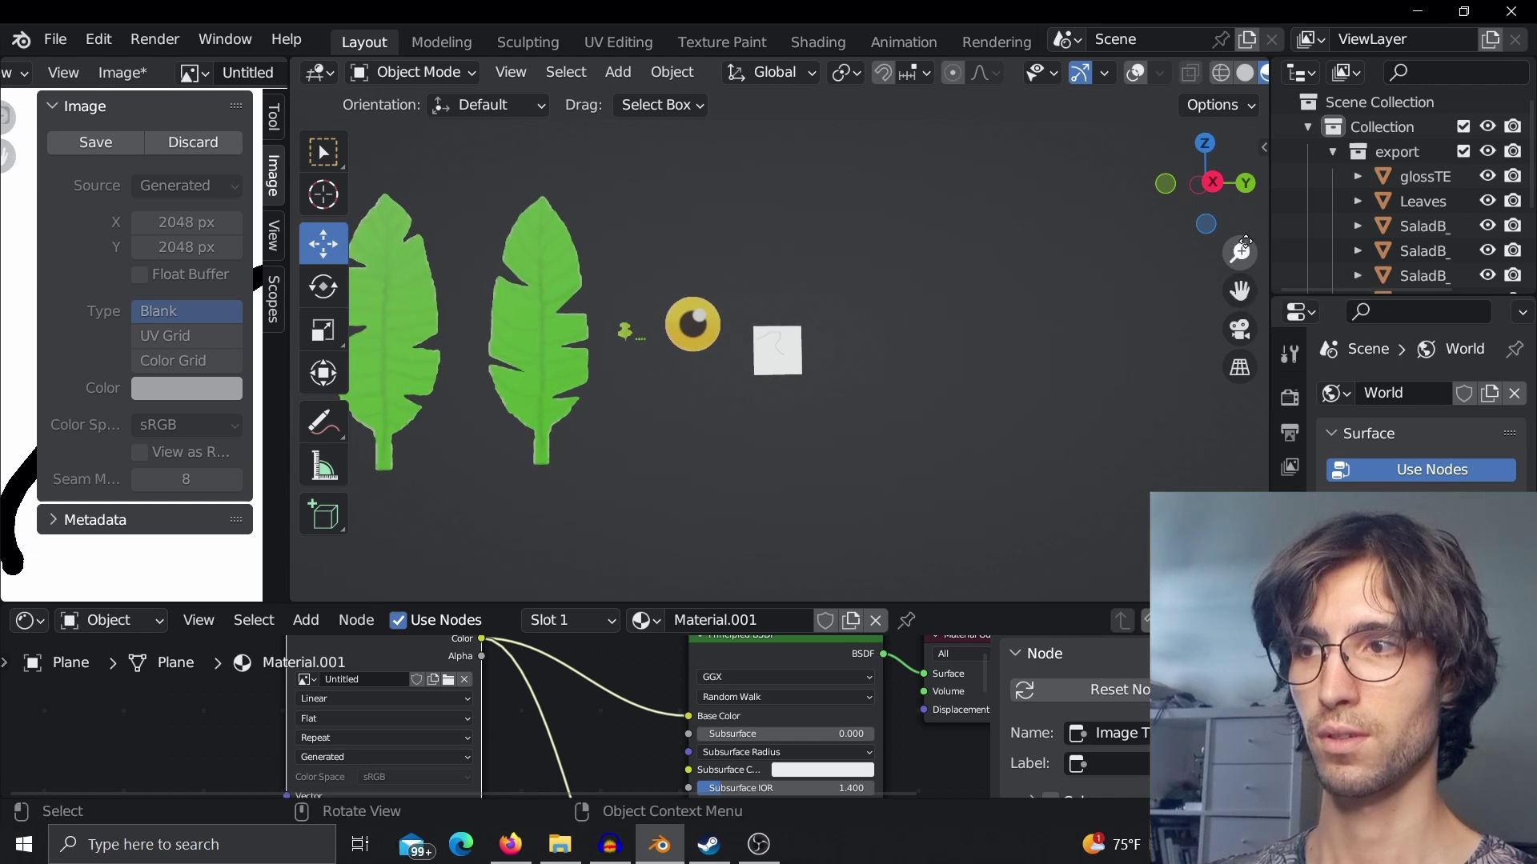
{"action": "left_click_drag", "start_coordinate": [1240, 253], "coordinate": [1240, 212]}
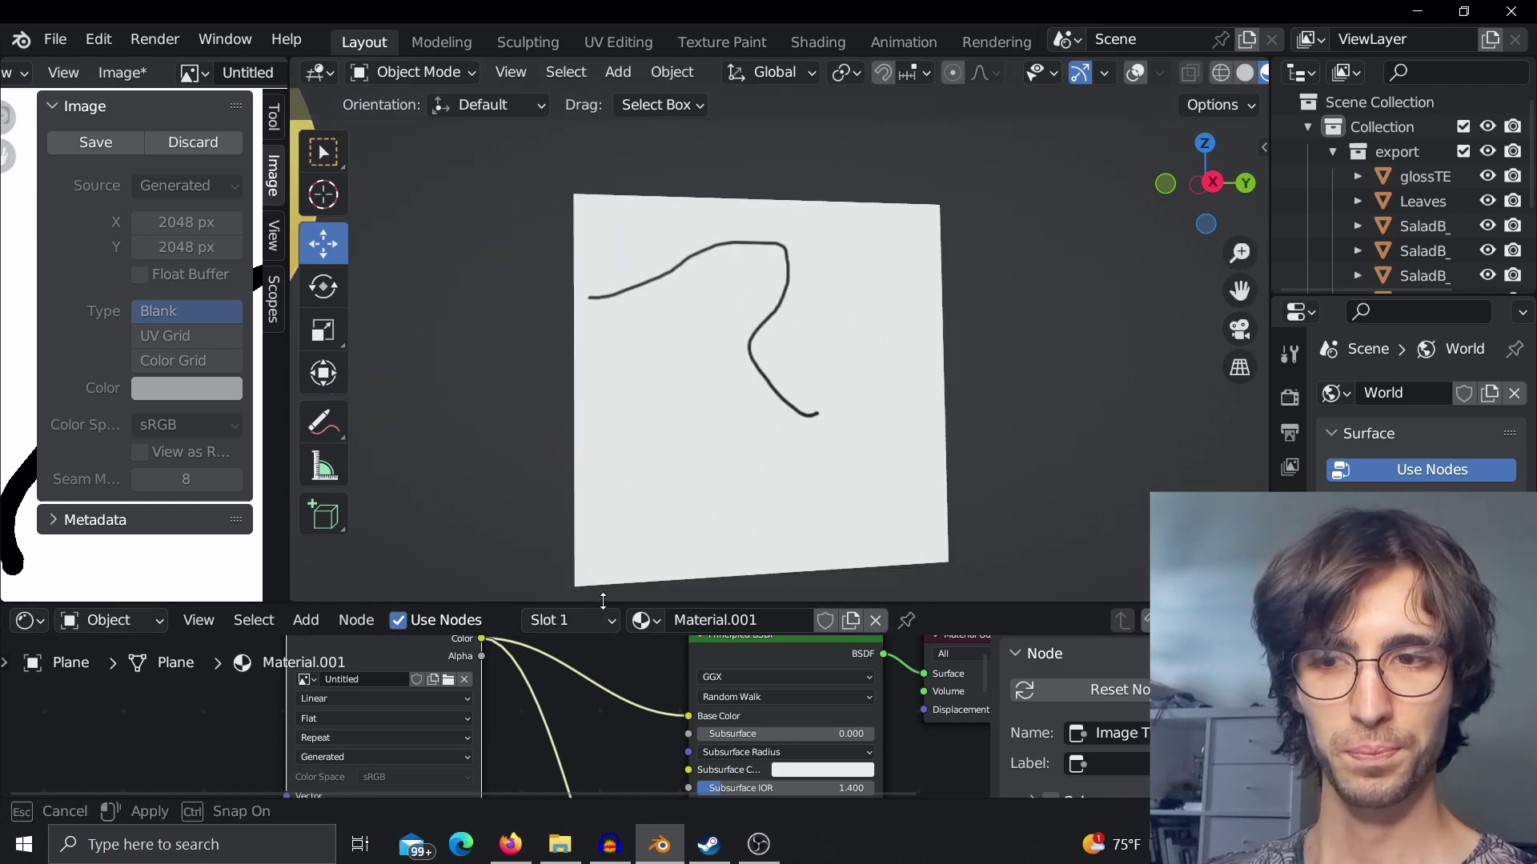
Step: Enlarge the shader node editor and reposition the Untitled image texture node in the plane's material
{"action": "left_click_drag", "start_coordinate": [601, 603], "coordinate": [641, 471]}
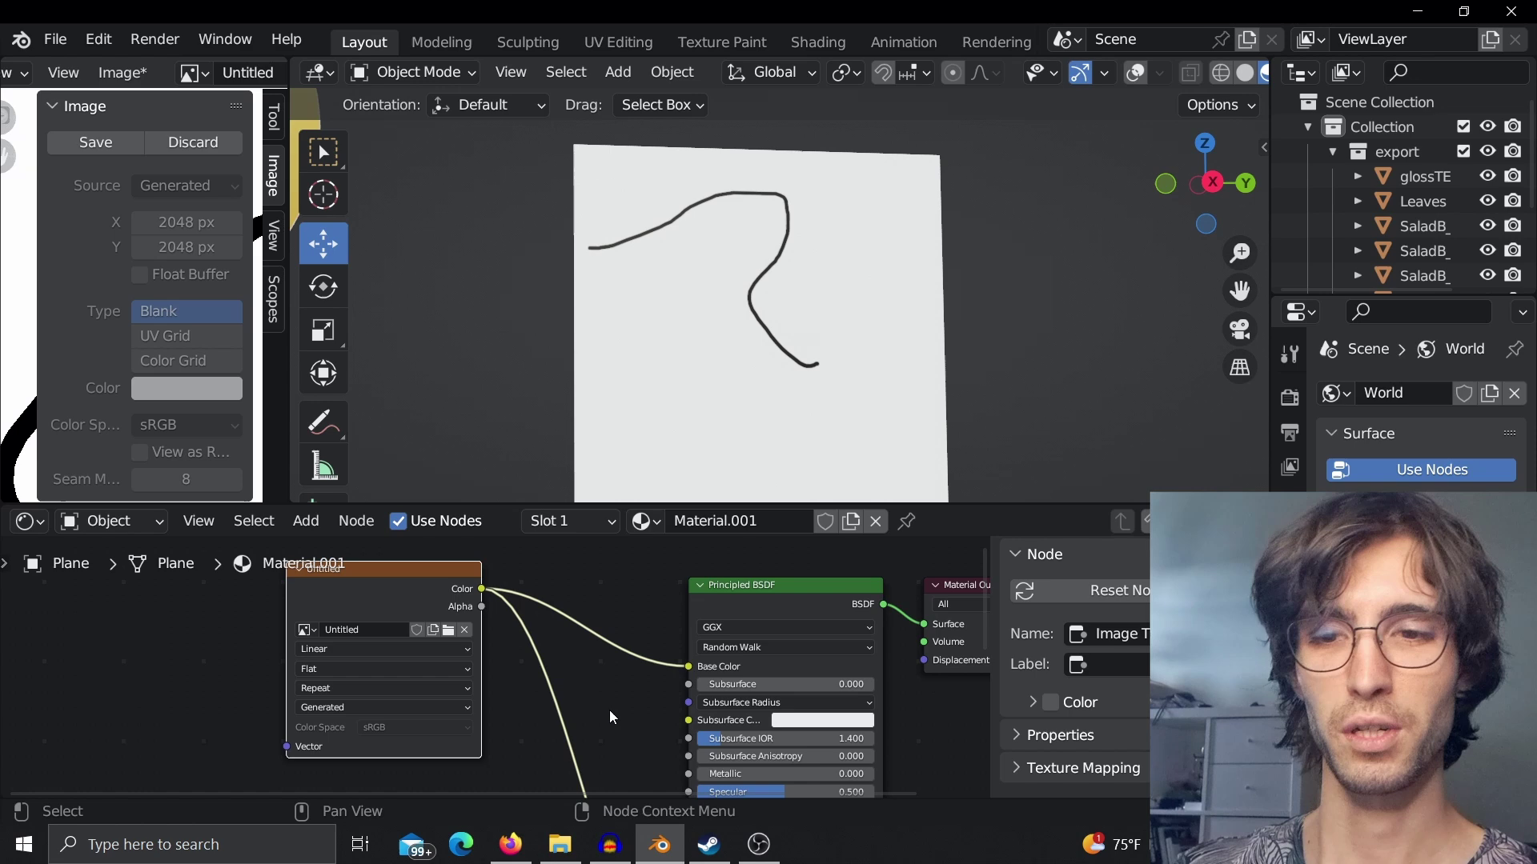
{"action": "middle_click_drag", "start_coordinate": [199, 642], "coordinate": [223, 685]}
{"action": "left_click_drag", "start_coordinate": [401, 629], "coordinate": [366, 675]}
{"action": "left_click", "coordinate": [403, 600]}
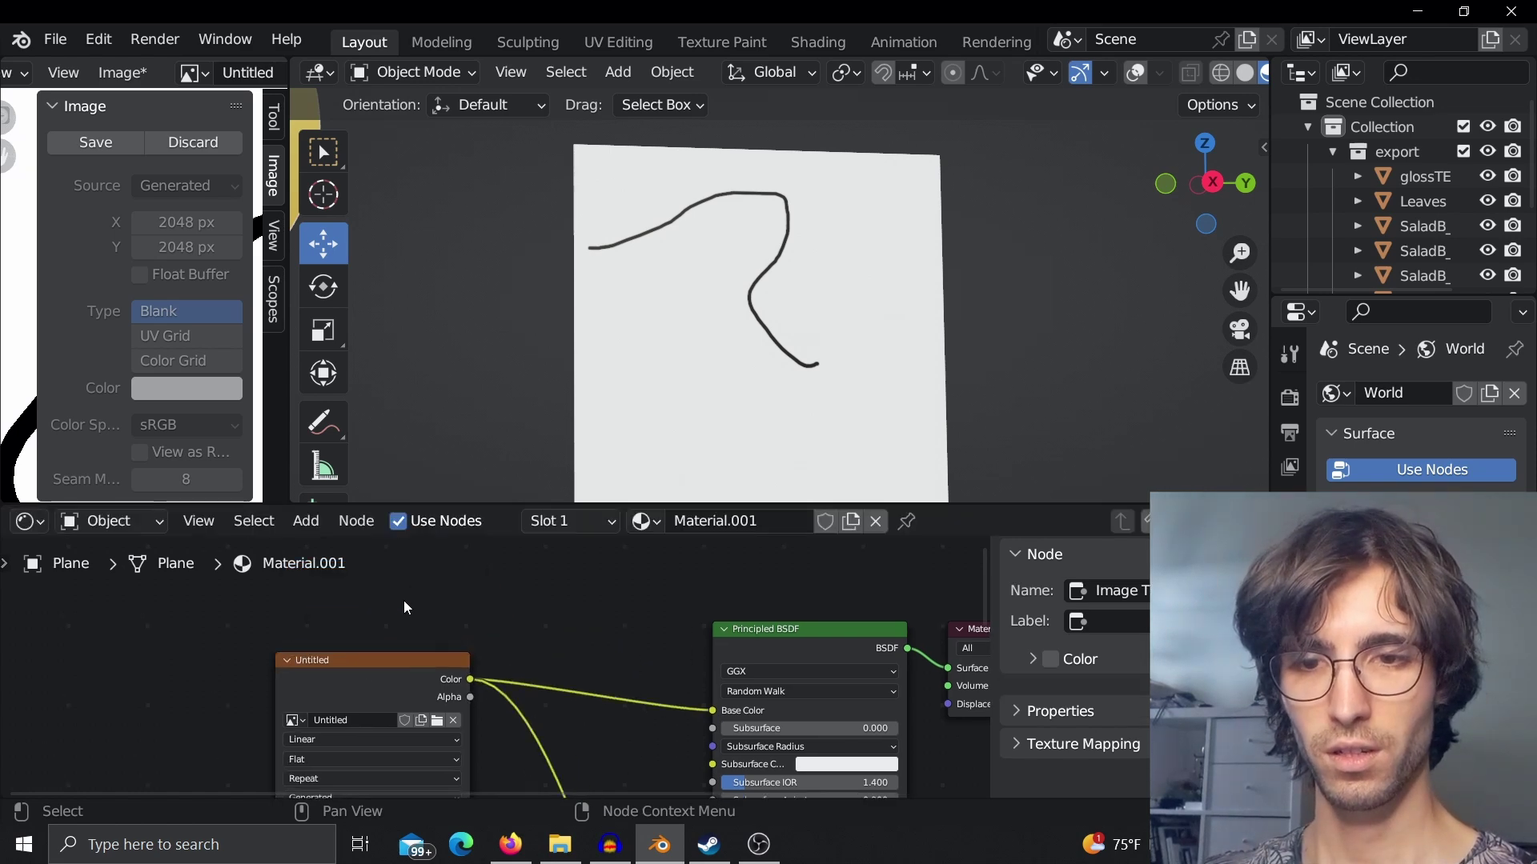
Step: Add an Image Texture node beside the Untitled texture node and keep its interpolation at Linear
{"action": "key", "text": "shift+a"}
{"action": "left_click", "coordinate": [389, 538]}
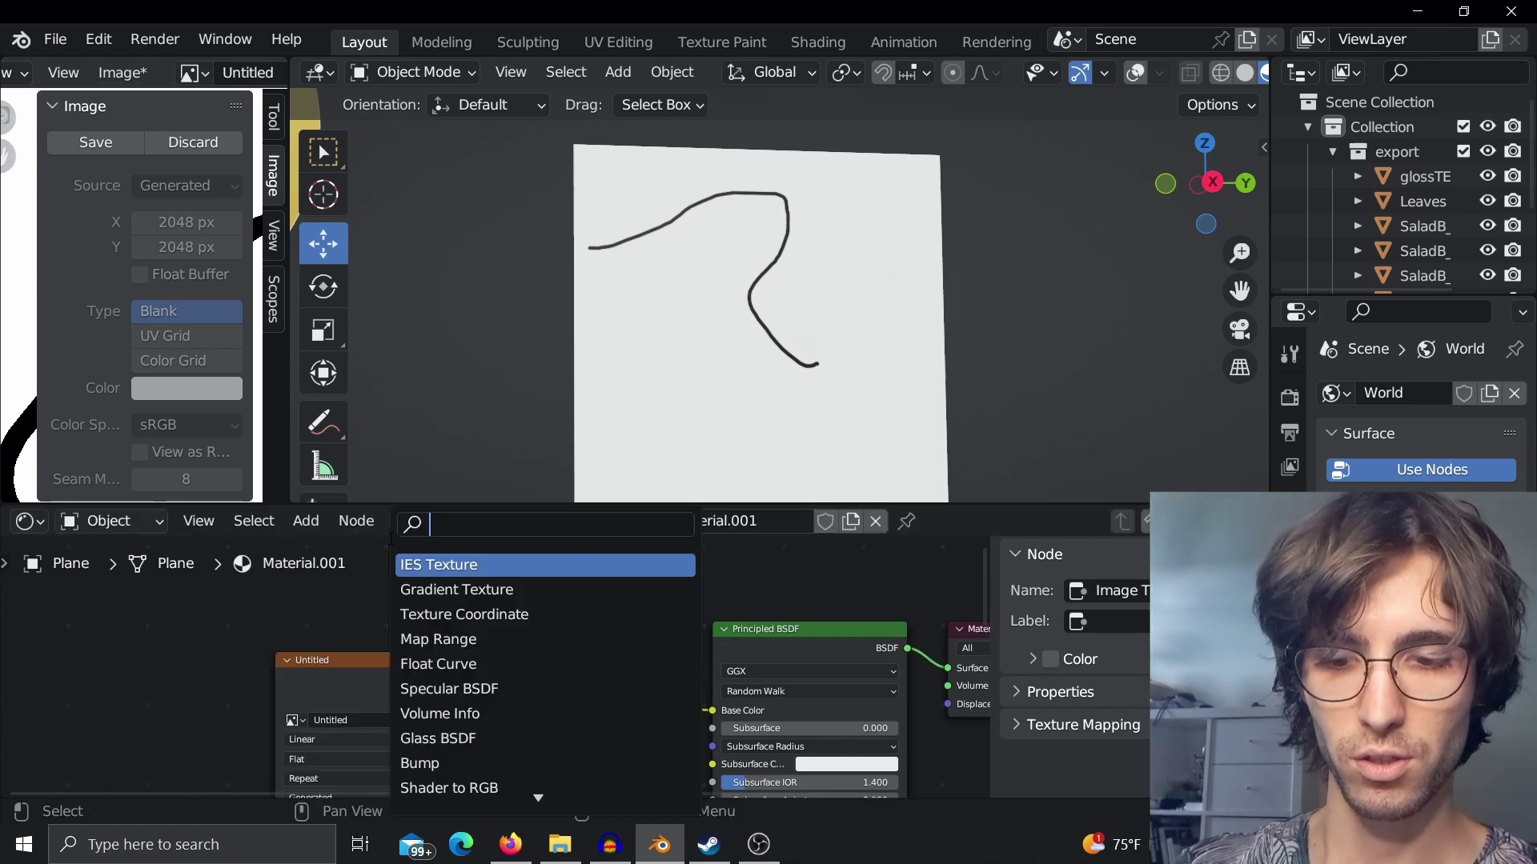
{"action": "type", "text": "image"}
{"action": "key", "text": "Return"}
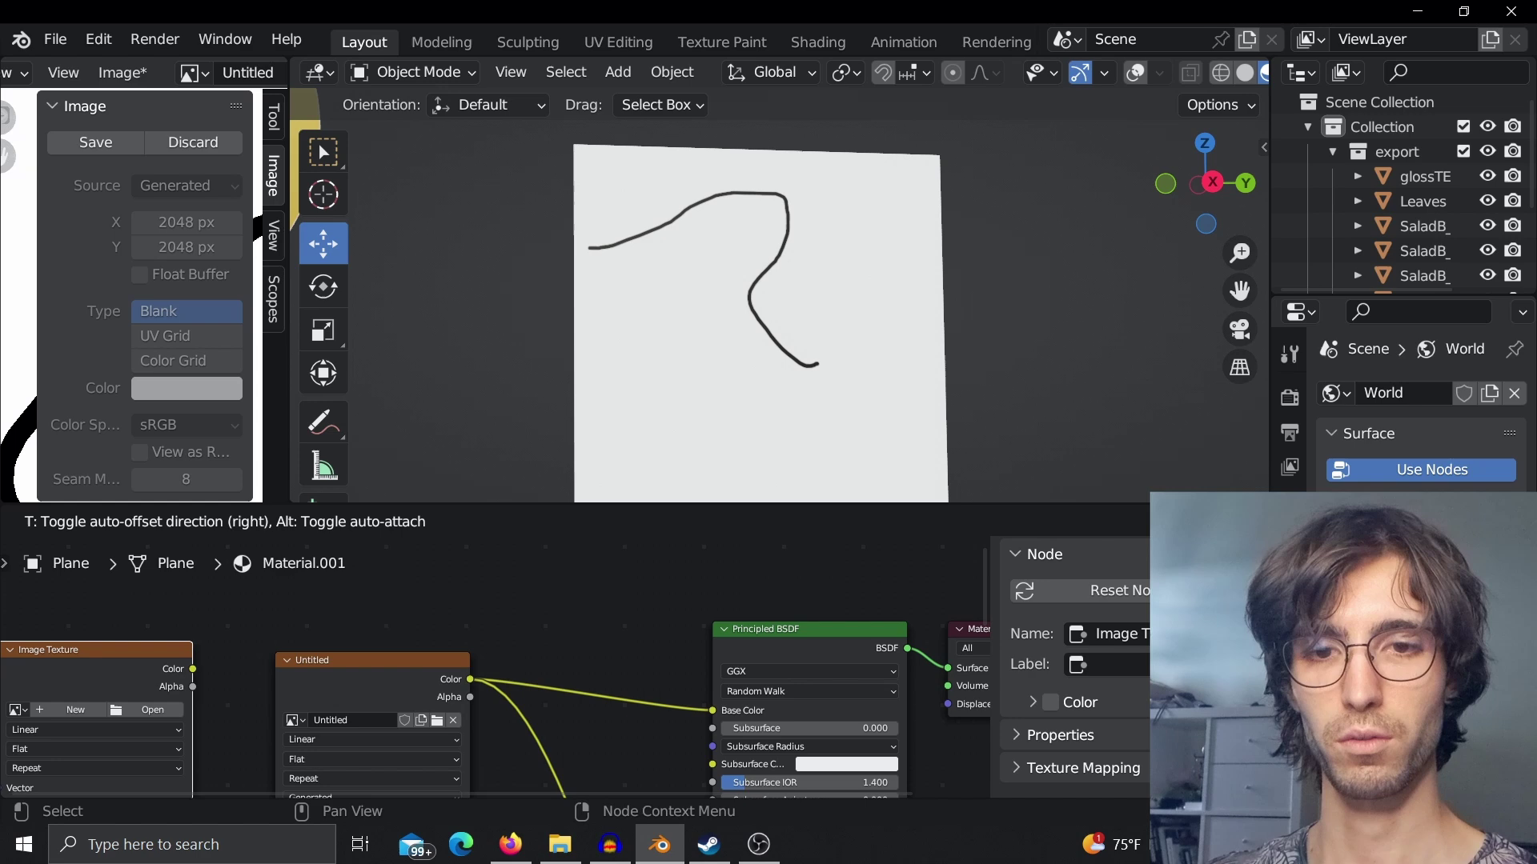
{"action": "left_click", "coordinate": [308, 618]}
{"action": "scroll", "coordinate": [412, 613], "scroll_direction": "down", "scroll_amount": 2, "text": "shift"}
{"action": "middle_click_drag", "start_coordinate": [403, 637], "coordinate": [390, 664]}
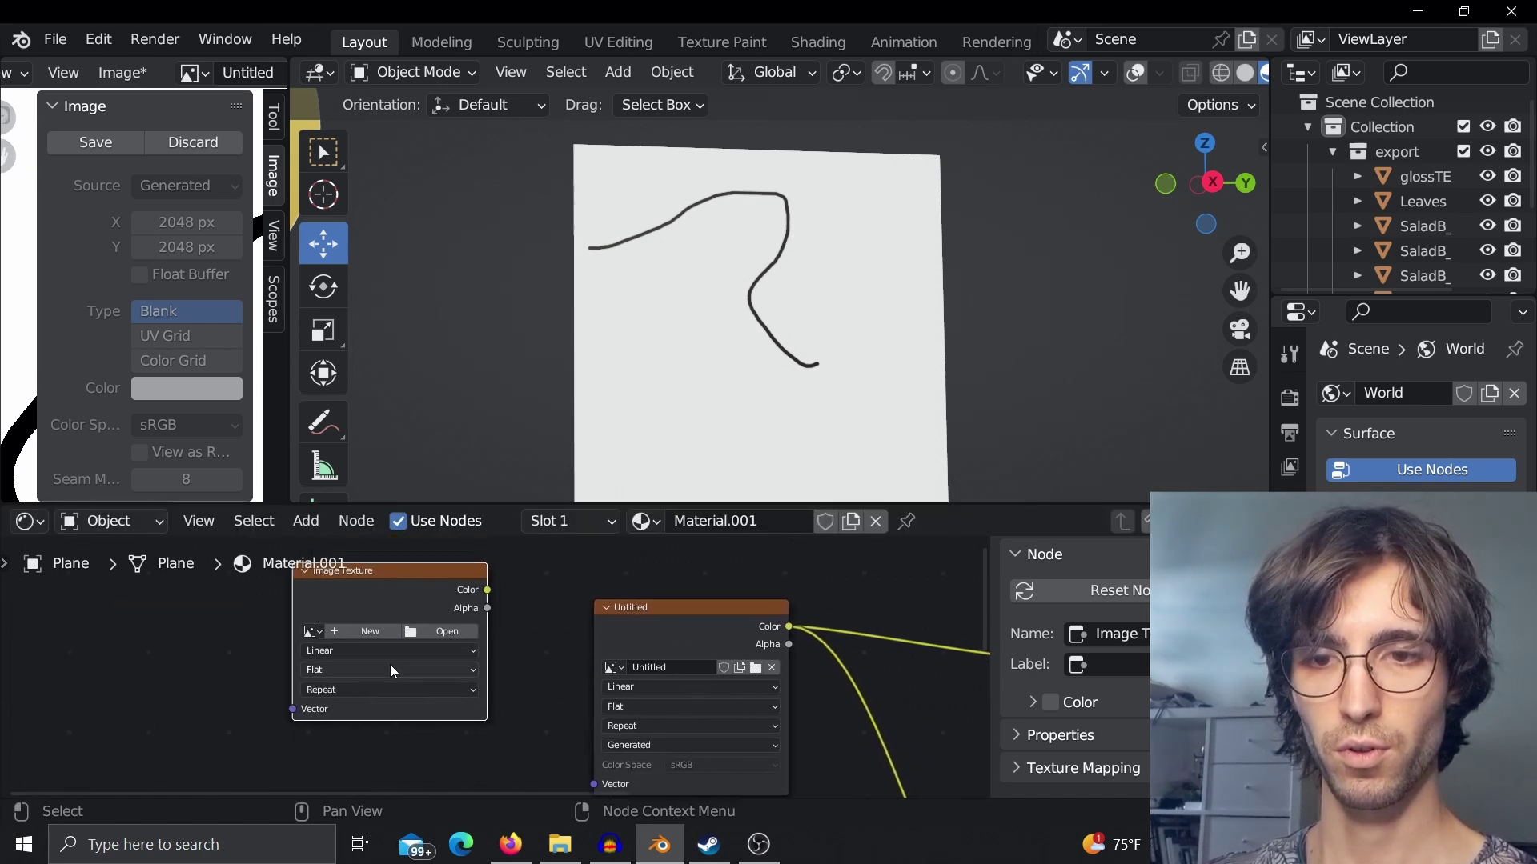
{"action": "left_click", "coordinate": [330, 653]}
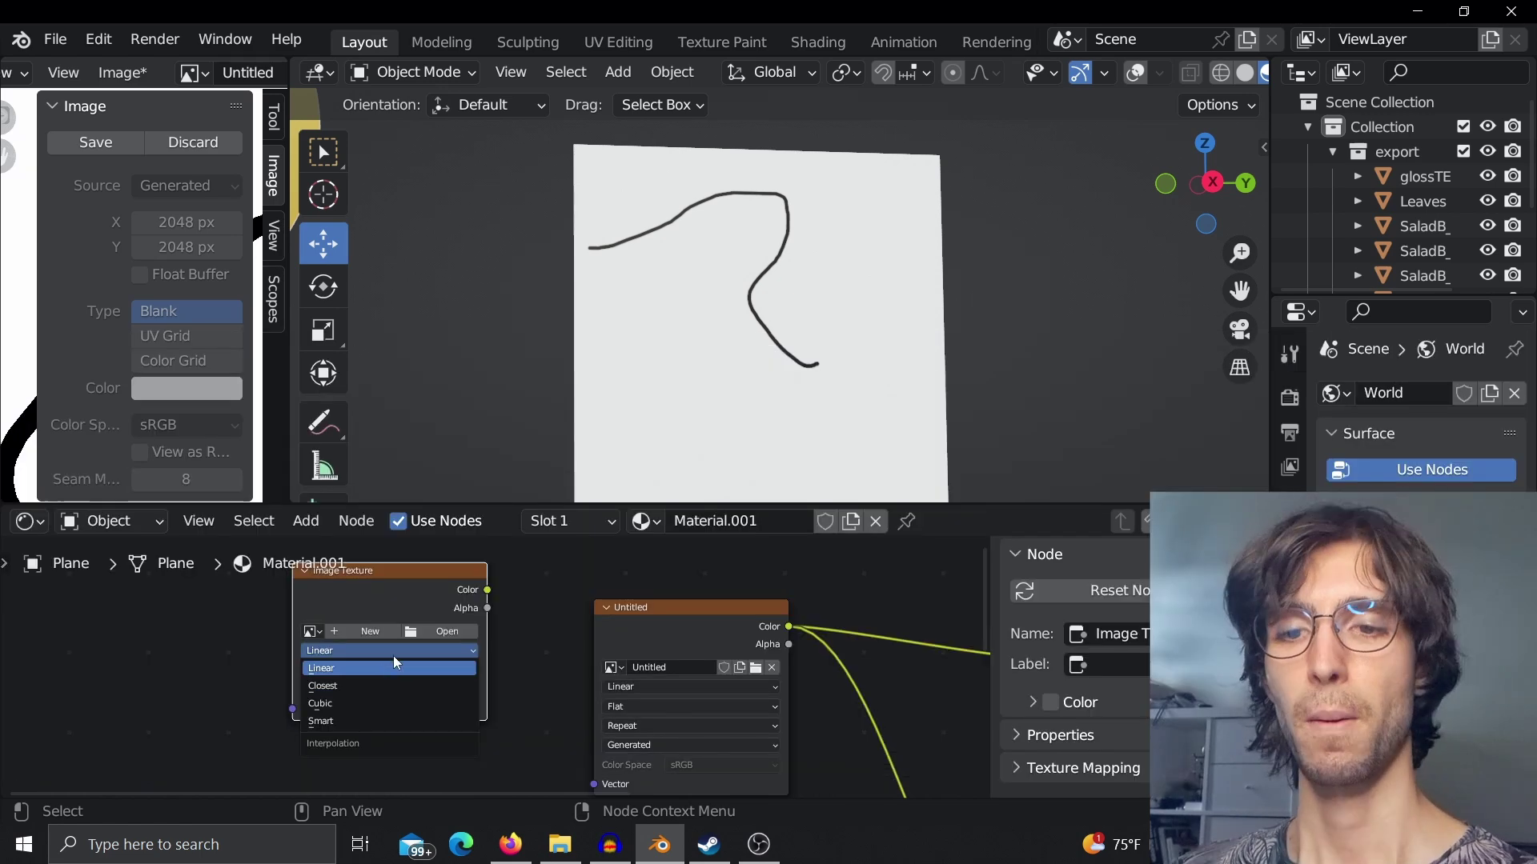
{"action": "left_click", "coordinate": [396, 655]}
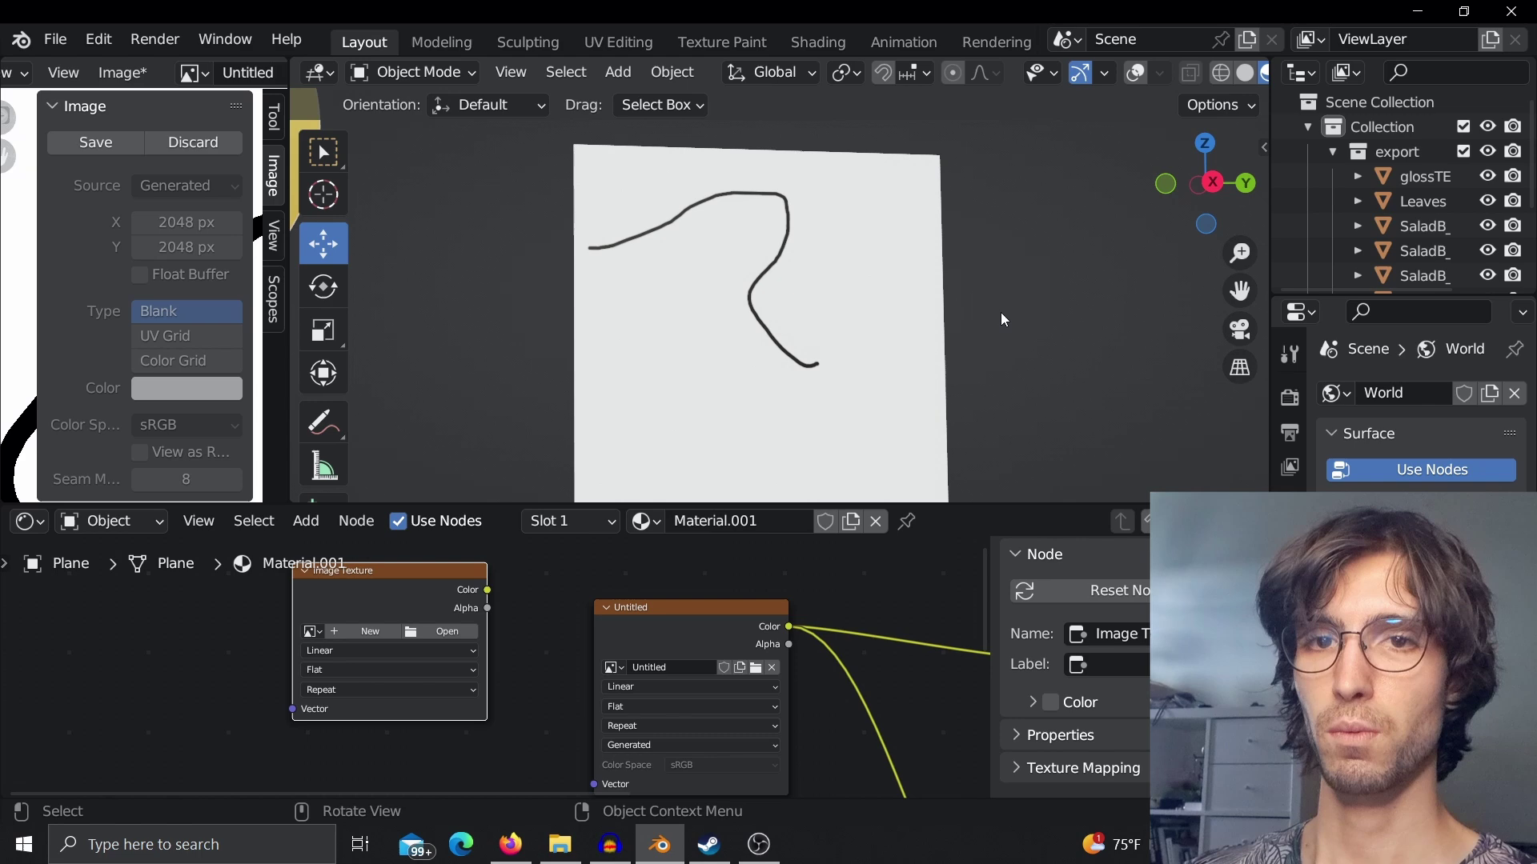
Step: Select the large pixelated salad leaf beside the eye and set its SaladB_1.png texture interpolation to Linear
{"action": "scroll", "coordinate": [802, 359], "scroll_direction": "down", "scroll_amount": 8}
{"action": "middle_click_drag", "start_coordinate": [580, 267], "coordinate": [765, 379], "text": "shift"}
{"action": "scroll", "coordinate": [705, 424], "scroll_direction": "up", "scroll_amount": 5}
{"action": "middle_click_drag", "start_coordinate": [704, 425], "coordinate": [780, 181], "text": "shift"}
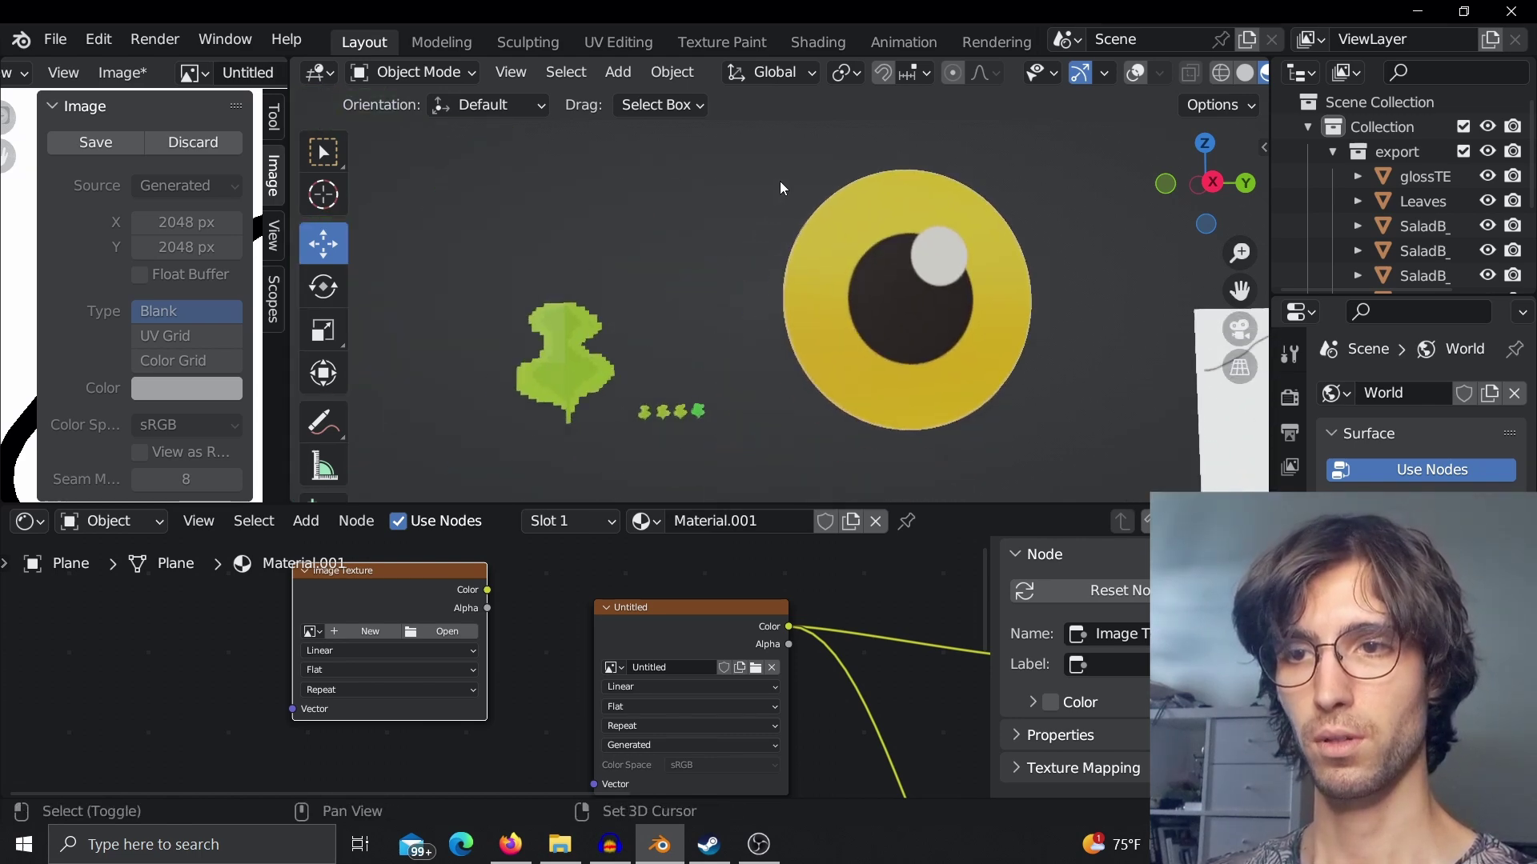
{"action": "scroll", "coordinate": [712, 373], "scroll_direction": "up", "scroll_amount": 2}
{"action": "left_click", "coordinate": [586, 331]}
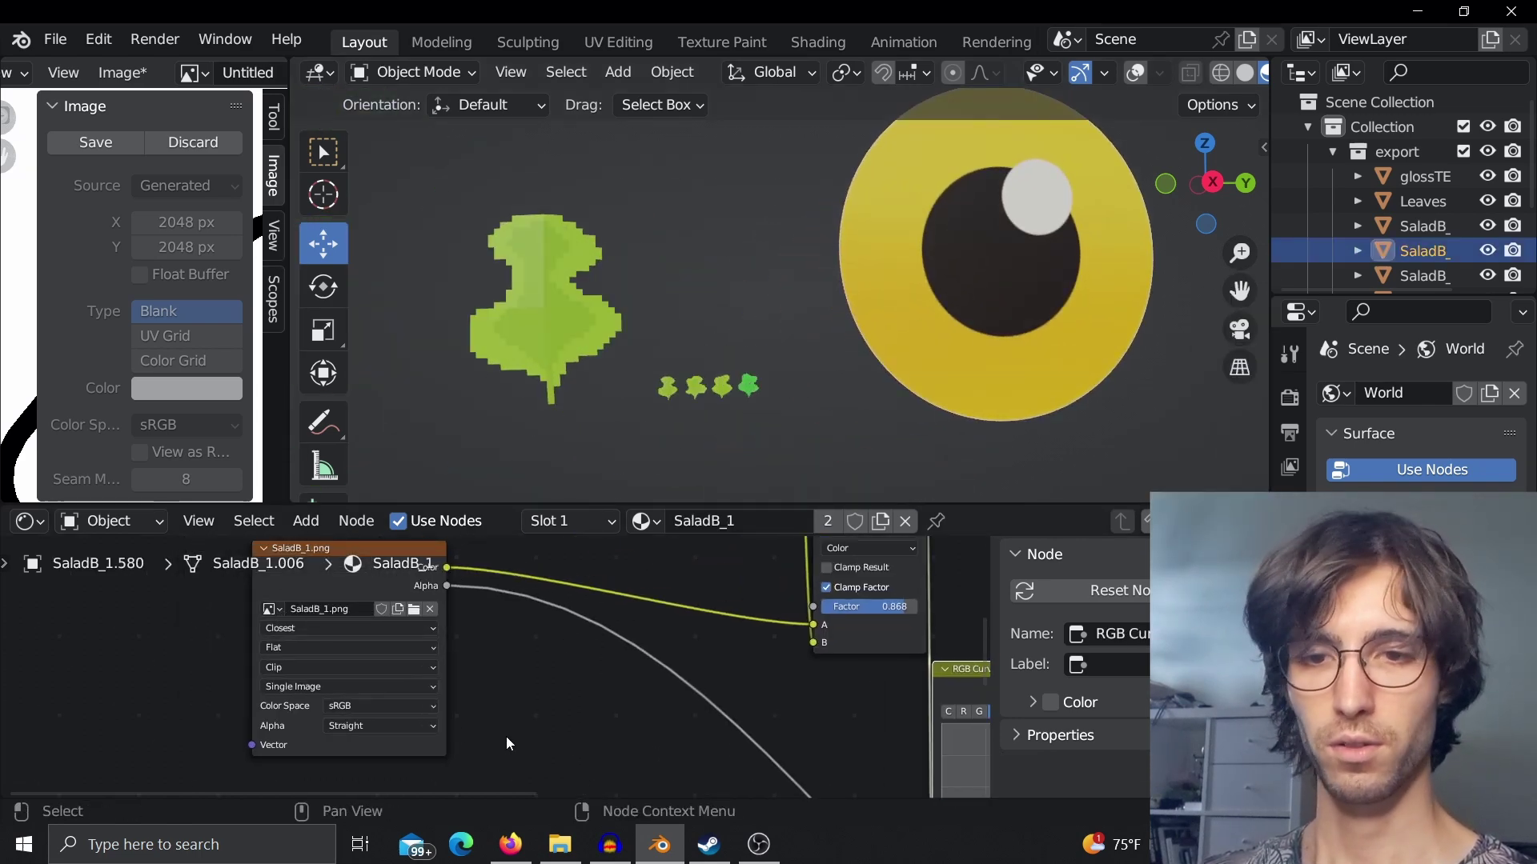
{"action": "left_click", "coordinate": [353, 628]}
{"action": "left_click", "coordinate": [339, 645]}
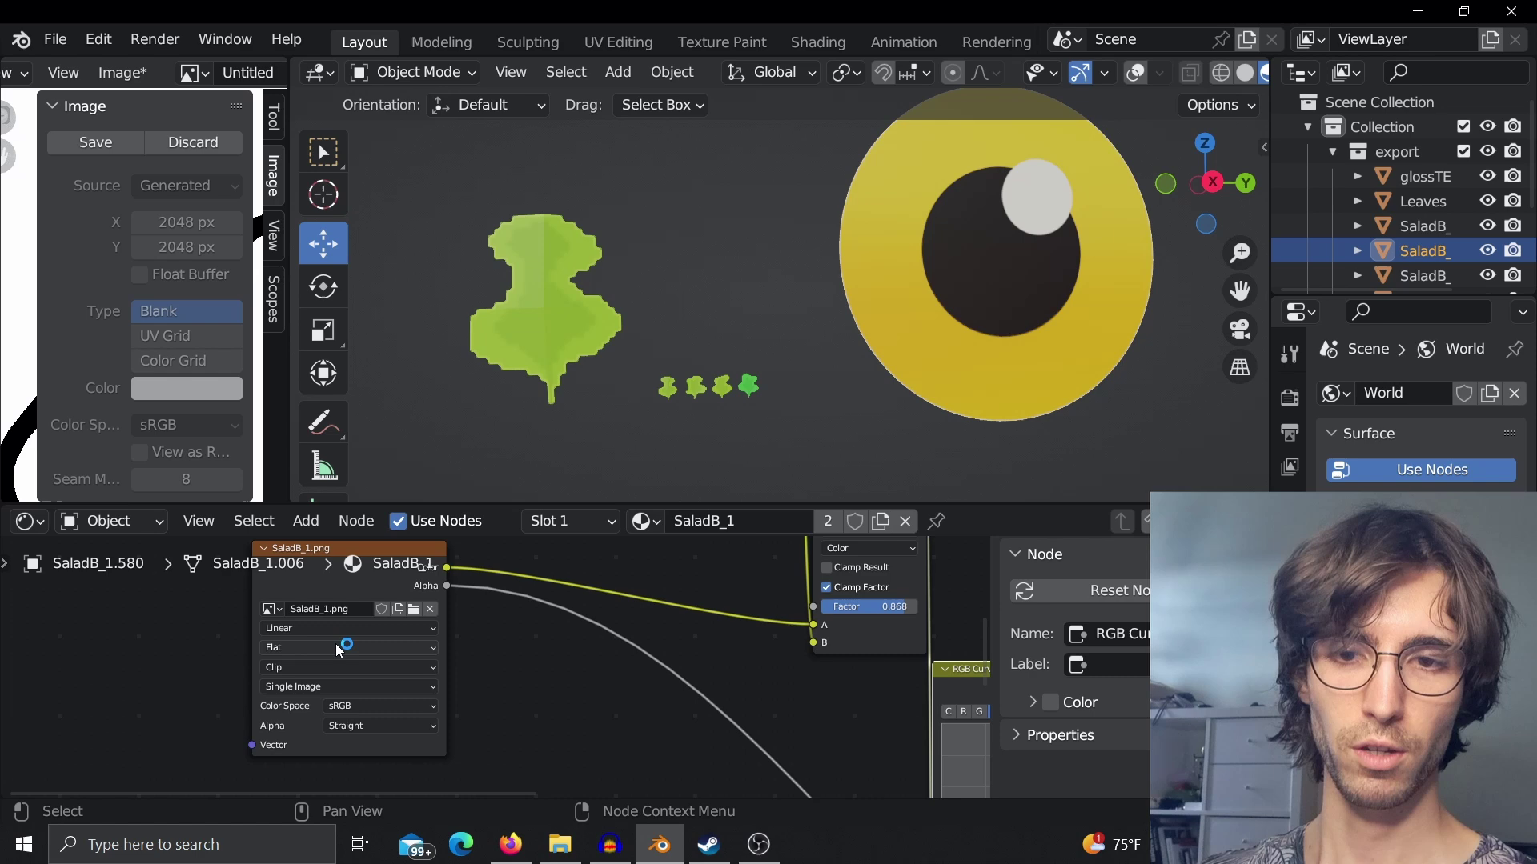
{"action": "middle_click_drag", "start_coordinate": [335, 643], "coordinate": [403, 682]}
Step: Examine the salad leaf's edges up close and compare them with the surrounding objects
{"action": "middle_click_drag", "start_coordinate": [600, 336], "coordinate": [661, 254]}
{"action": "scroll", "coordinate": [634, 357], "scroll_direction": "up", "scroll_amount": 3}
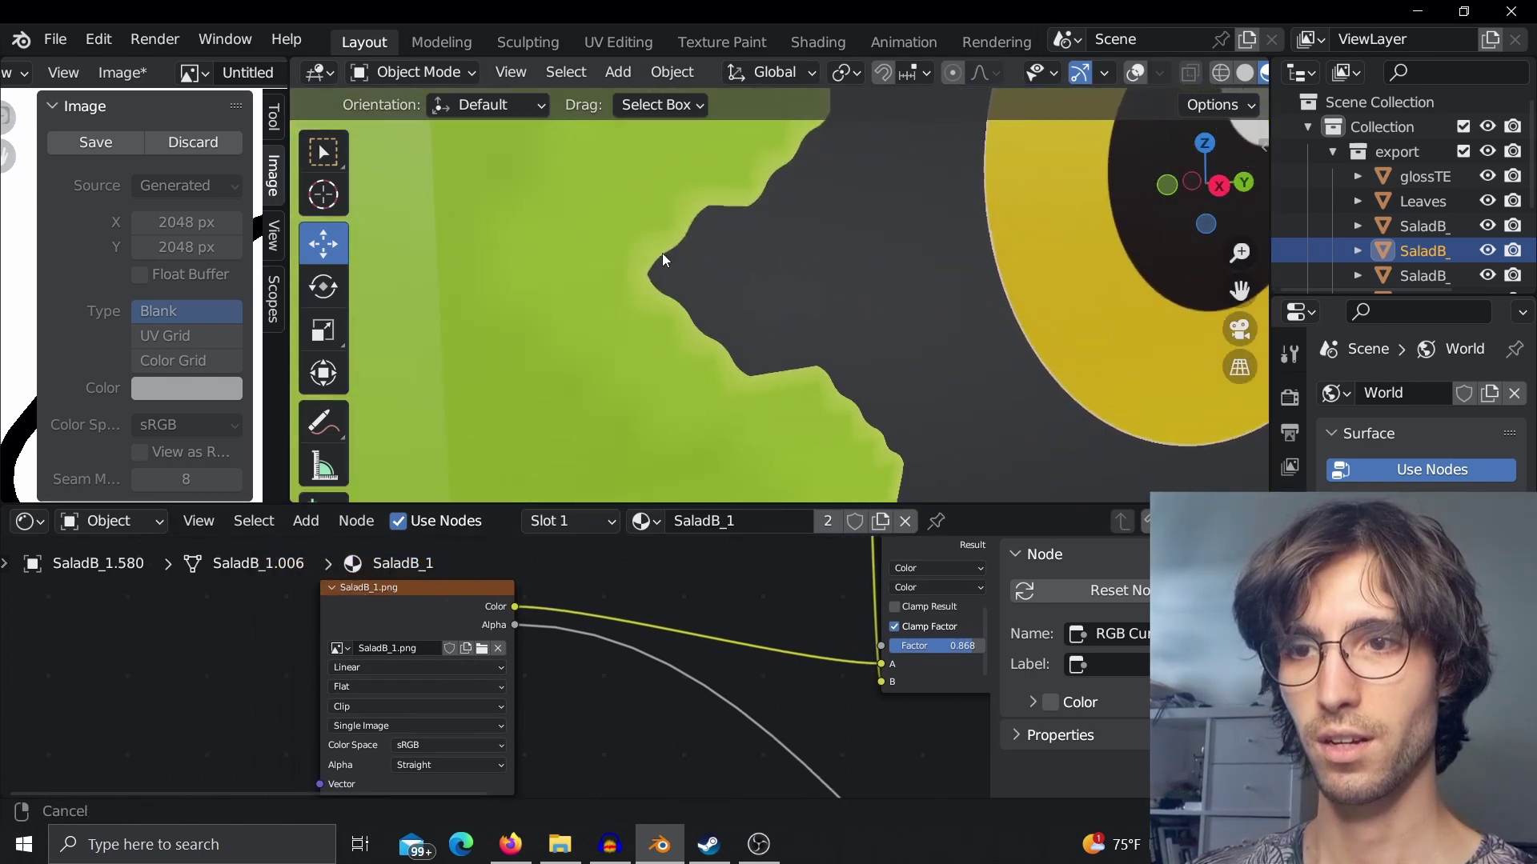
{"action": "left_click_drag", "start_coordinate": [1239, 253], "coordinate": [1239, 218]}
{"action": "middle_click_drag", "start_coordinate": [596, 382], "coordinate": [724, 353], "text": "shift"}
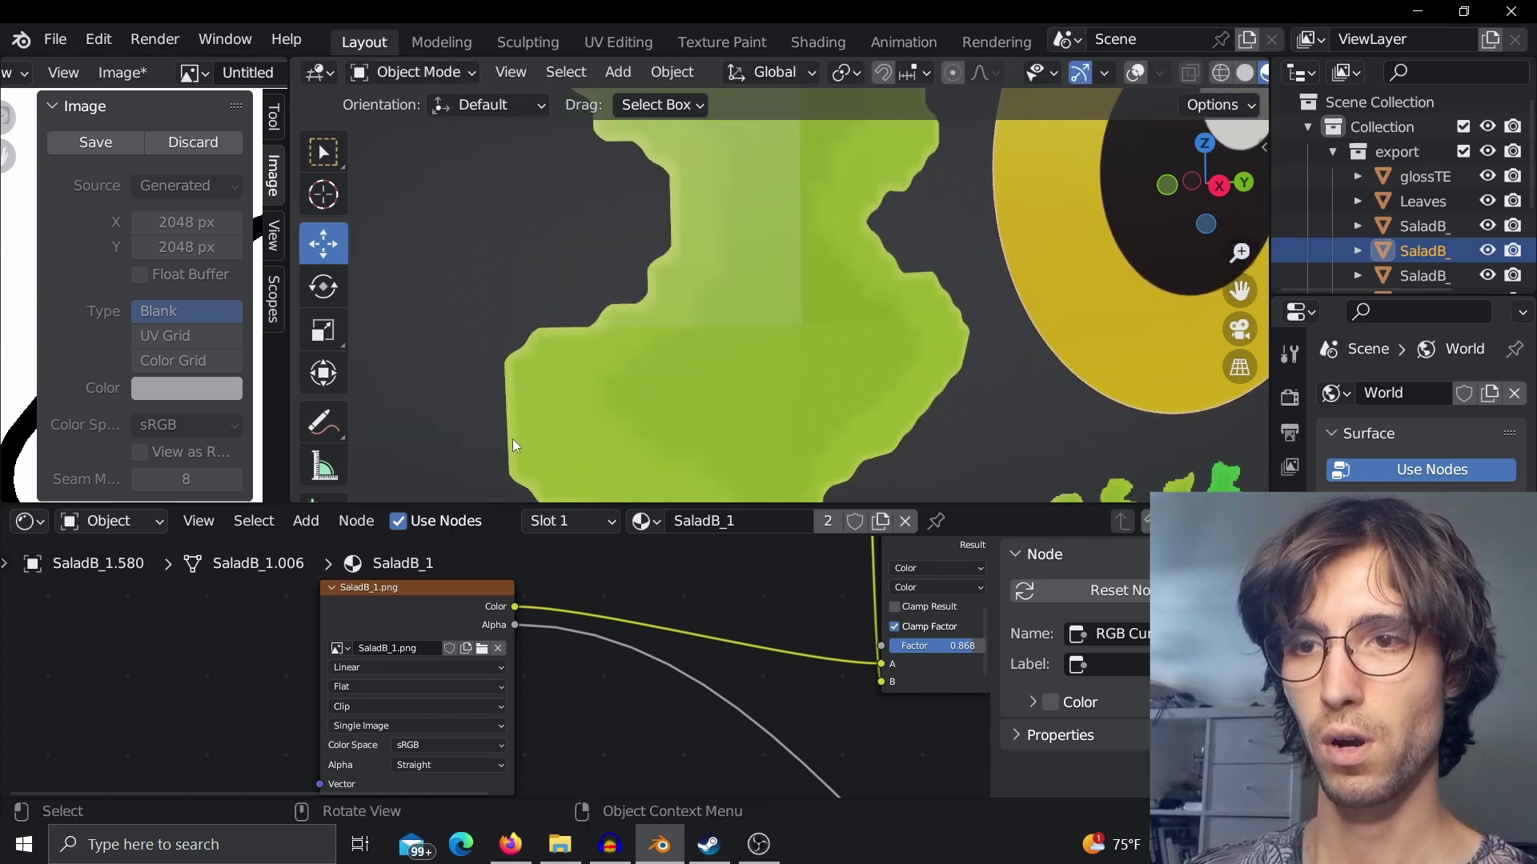
{"action": "scroll", "coordinate": [698, 328], "scroll_direction": "down", "scroll_amount": 6}
{"action": "scroll", "coordinate": [666, 268], "scroll_direction": "up", "scroll_amount": 1}
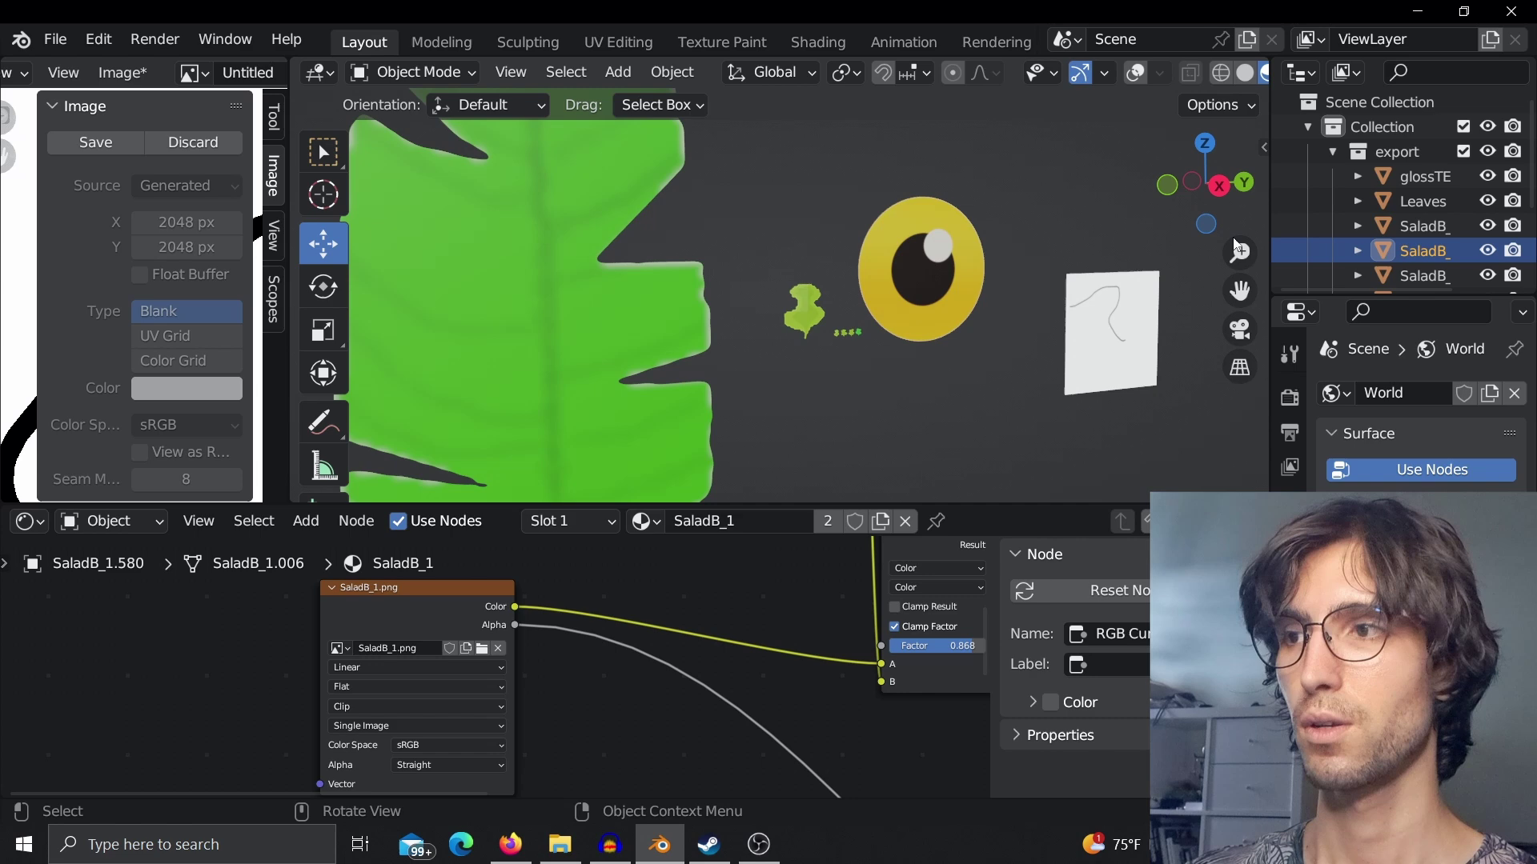
{"action": "scroll", "coordinate": [680, 265], "scroll_direction": "up", "scroll_amount": 2}
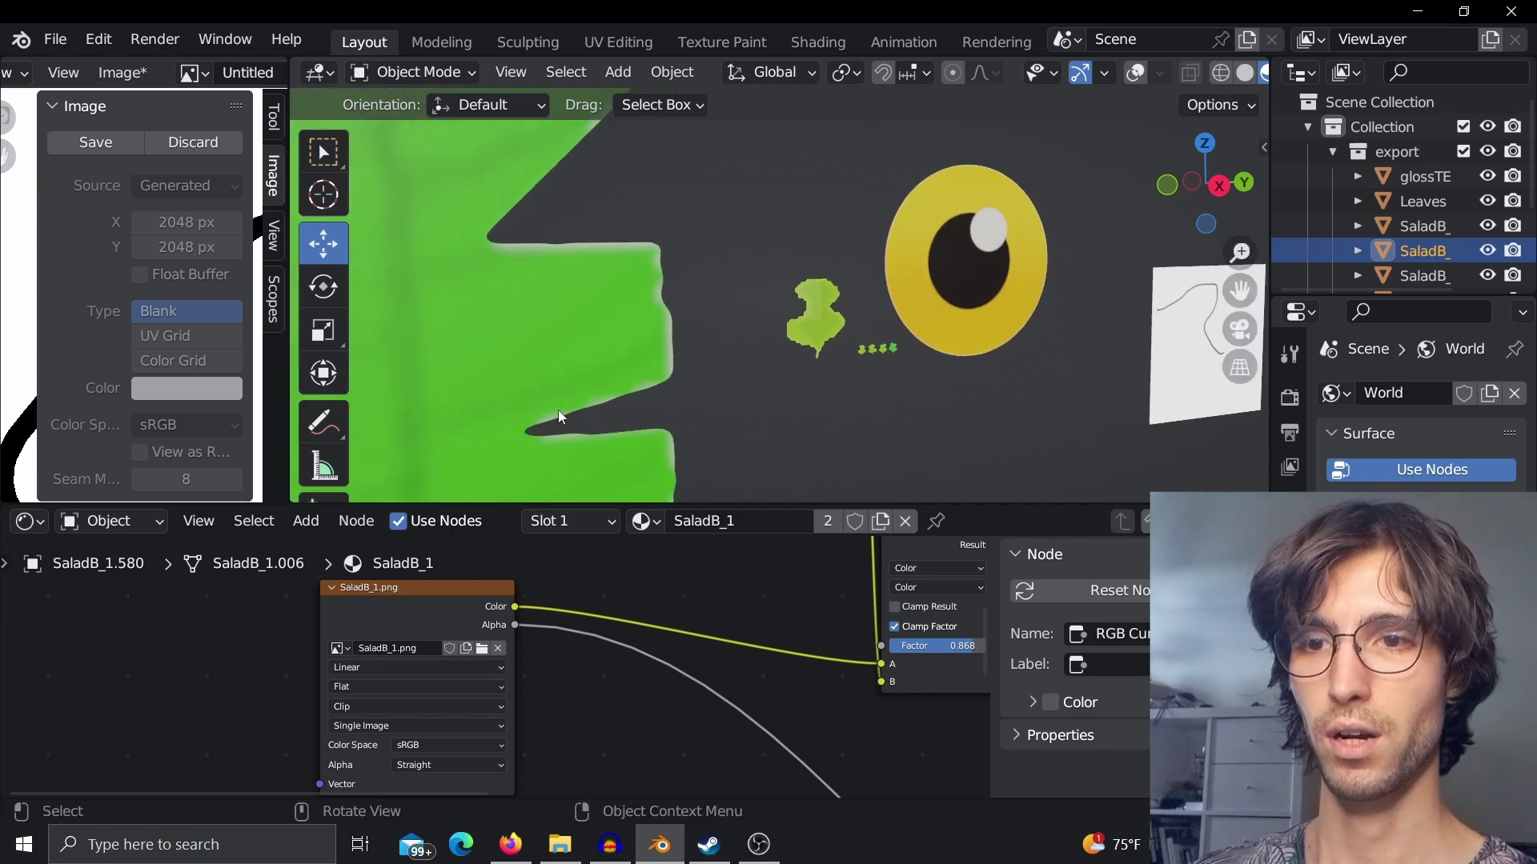
Step: Select the big green Leaves object and set its Leaves.png texture interpolation to Linear
{"action": "middle_click_drag", "start_coordinate": [616, 352], "coordinate": [637, 319]}
{"action": "left_click", "coordinate": [637, 320]}
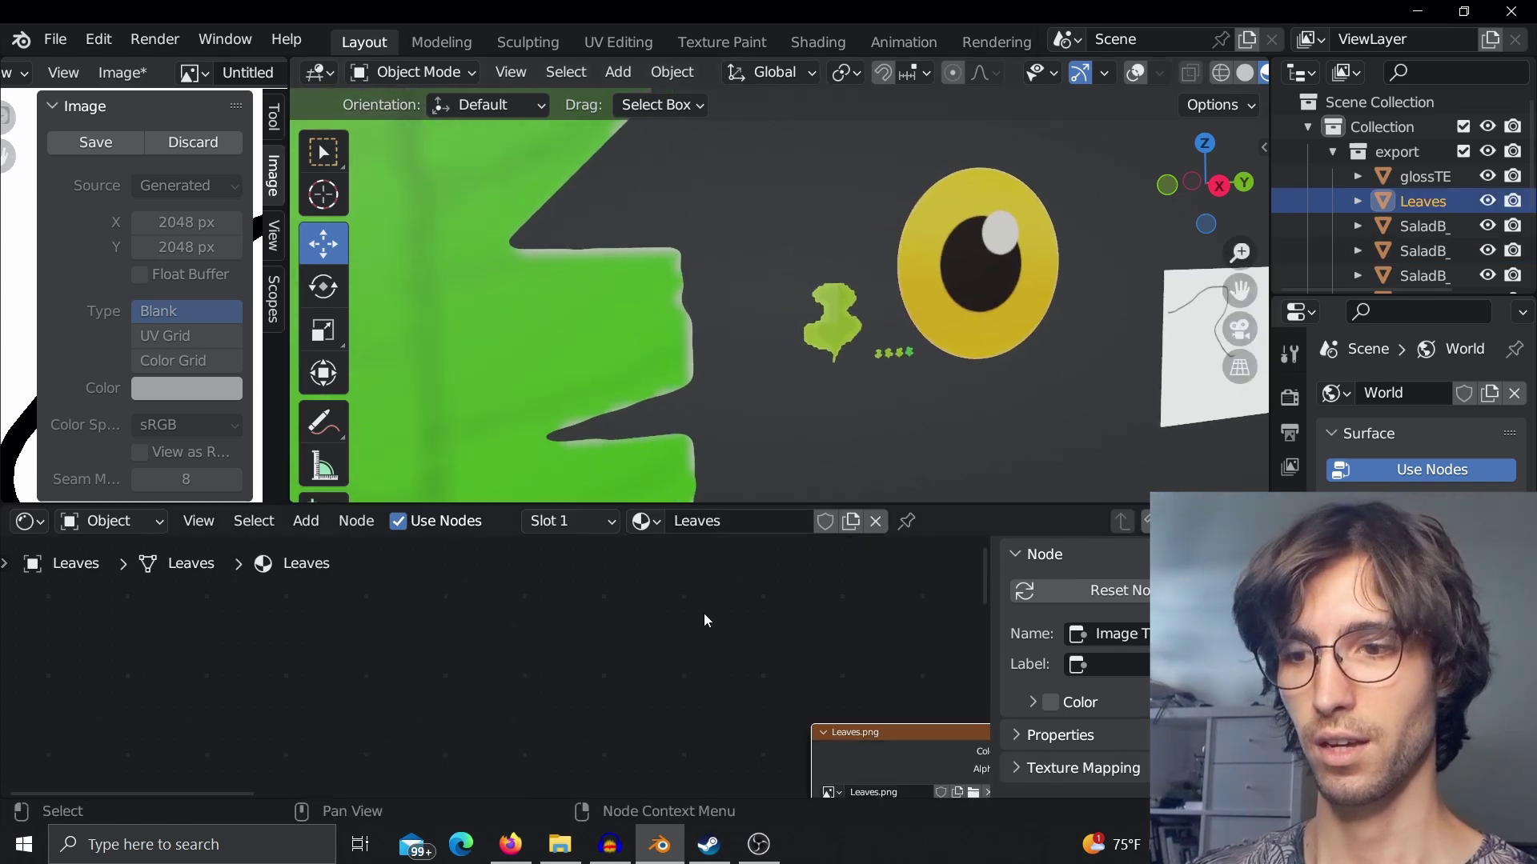
{"action": "scroll", "coordinate": [704, 620], "scroll_direction": "down", "scroll_amount": 8}
{"action": "middle_click_drag", "start_coordinate": [713, 686], "coordinate": [560, 566]}
{"action": "scroll", "coordinate": [618, 605], "scroll_direction": "up", "scroll_amount": 7}
{"action": "scroll", "coordinate": [618, 605], "scroll_direction": "down", "scroll_amount": 1}
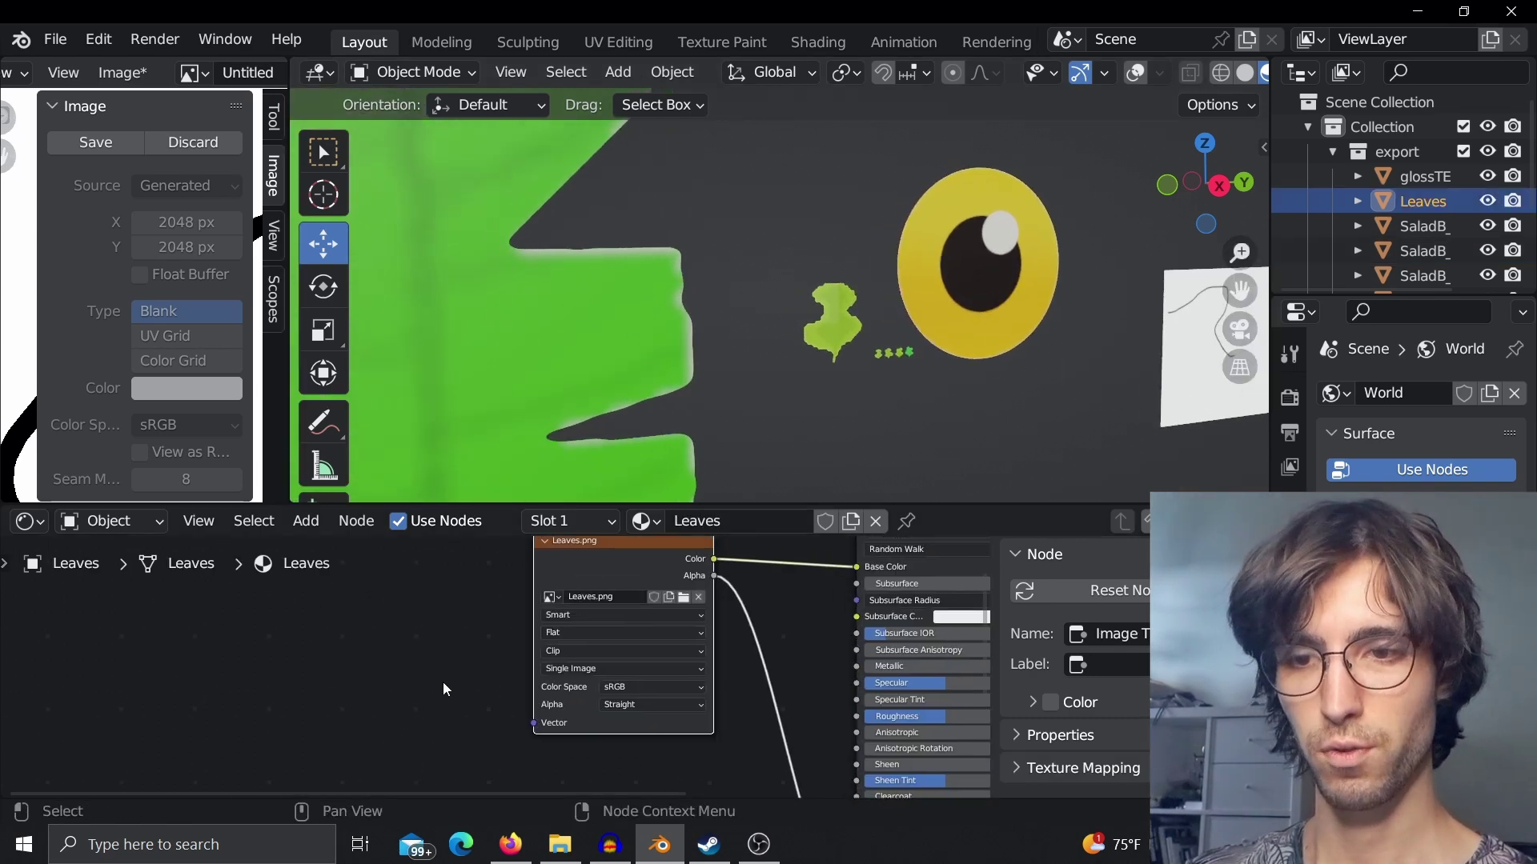
{"action": "left_click", "coordinate": [564, 617]}
{"action": "left_click", "coordinate": [574, 631]}
{"action": "left_click", "coordinate": [617, 616]}
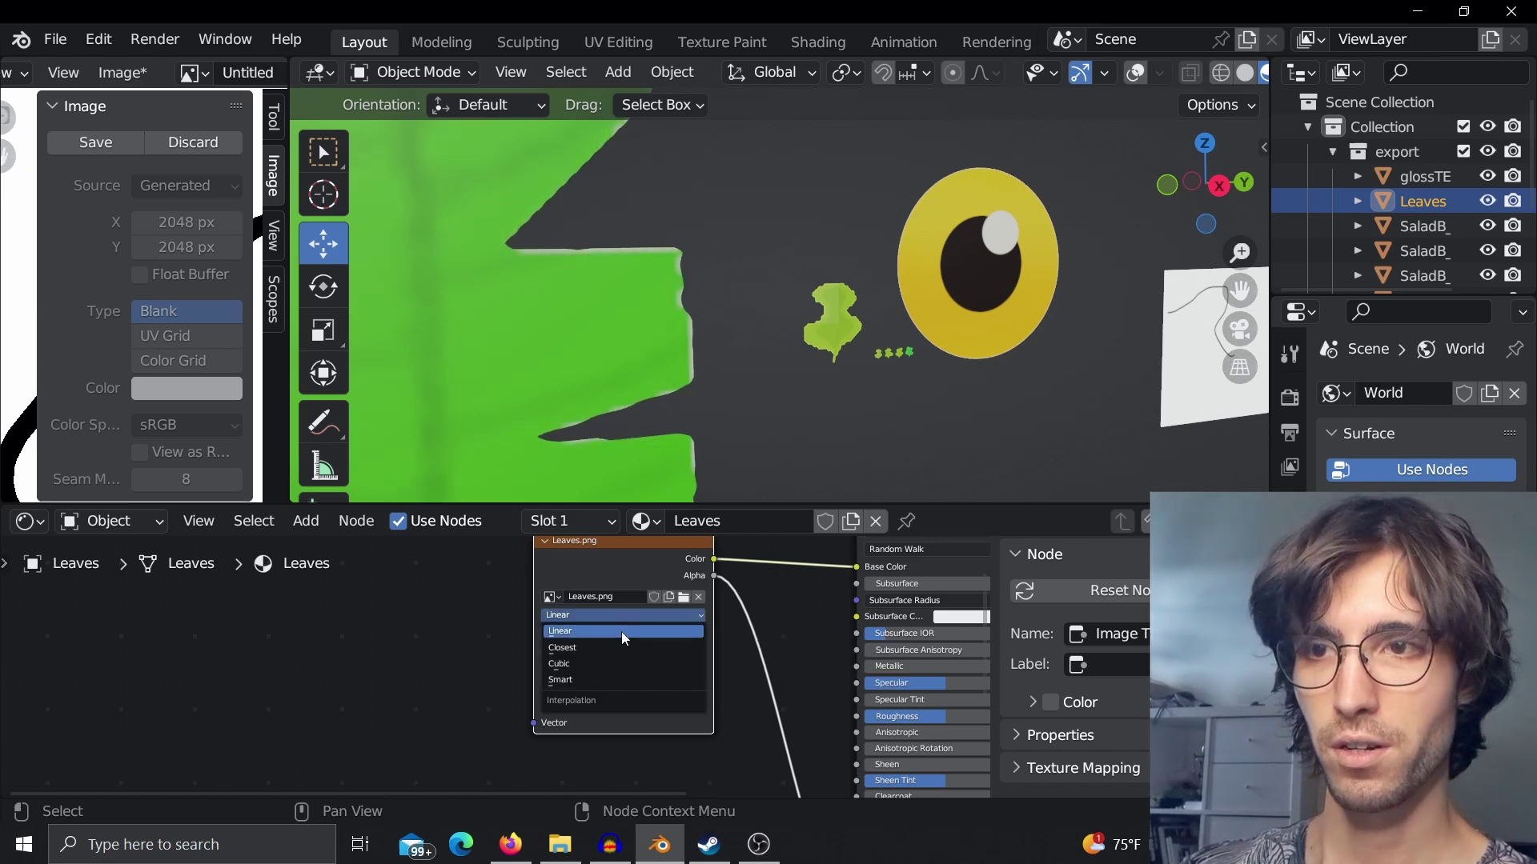
{"action": "left_click", "coordinate": [621, 631]}
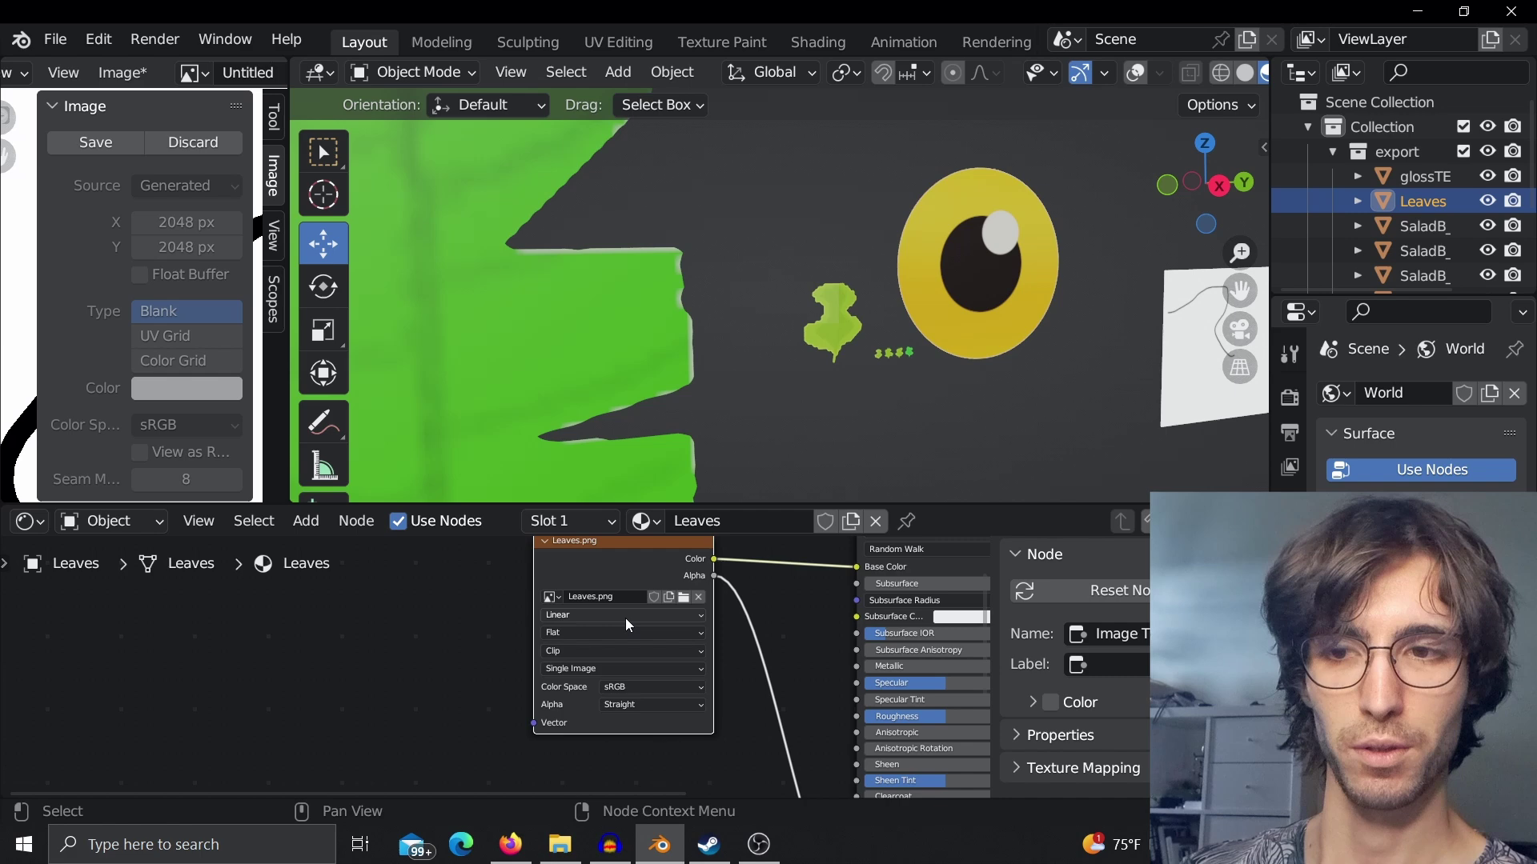
Step: Set the Leaves.png texture interpolation to Closest and inspect the leaf's edges
{"action": "left_click", "coordinate": [626, 618]}
{"action": "left_click", "coordinate": [613, 650]}
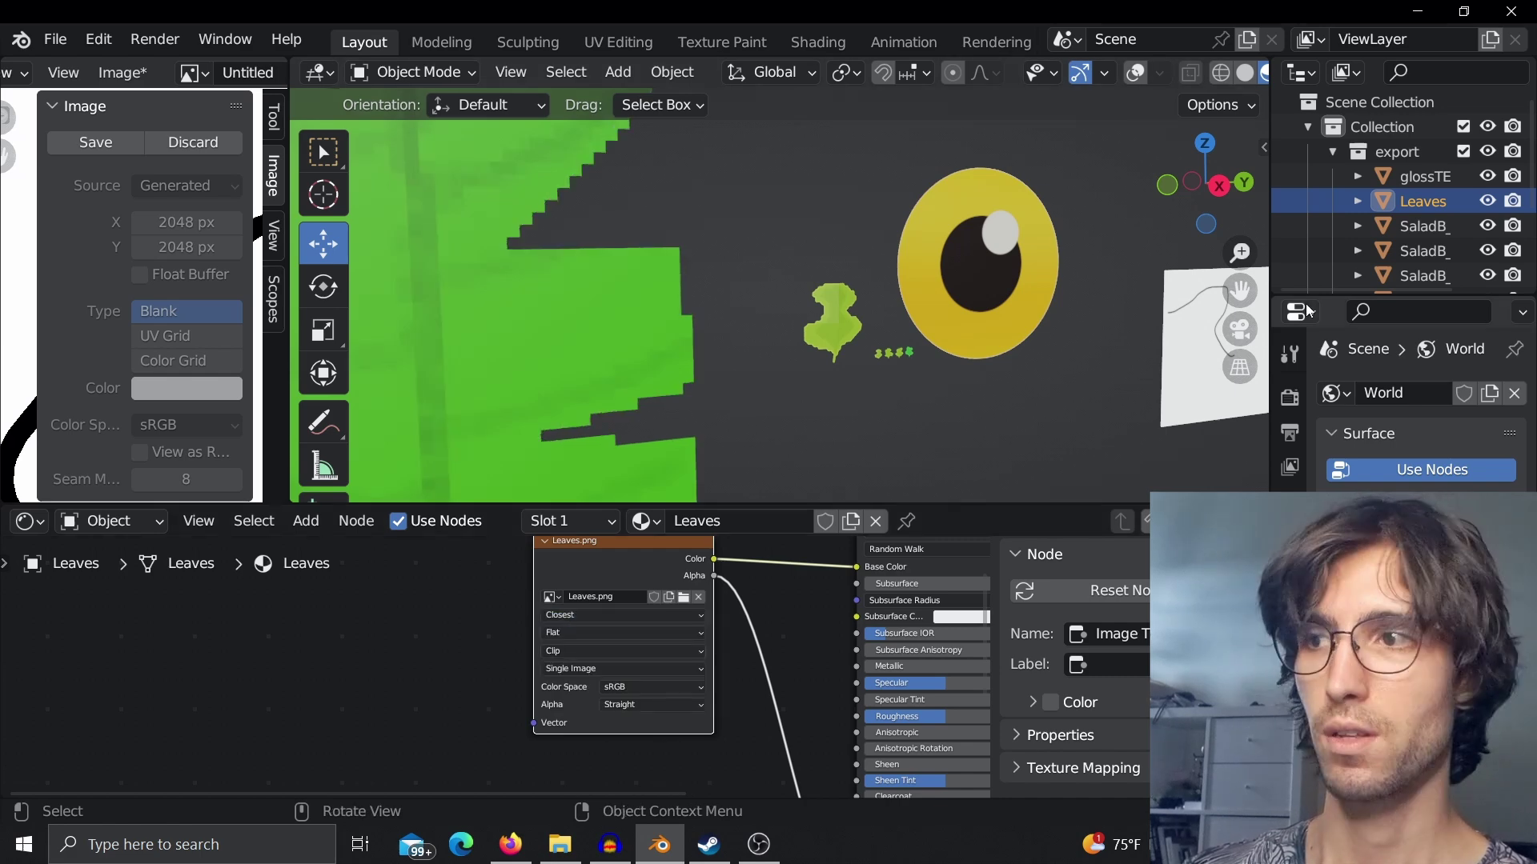
{"action": "left_click_drag", "start_coordinate": [1239, 291], "coordinate": [1230, 436]}
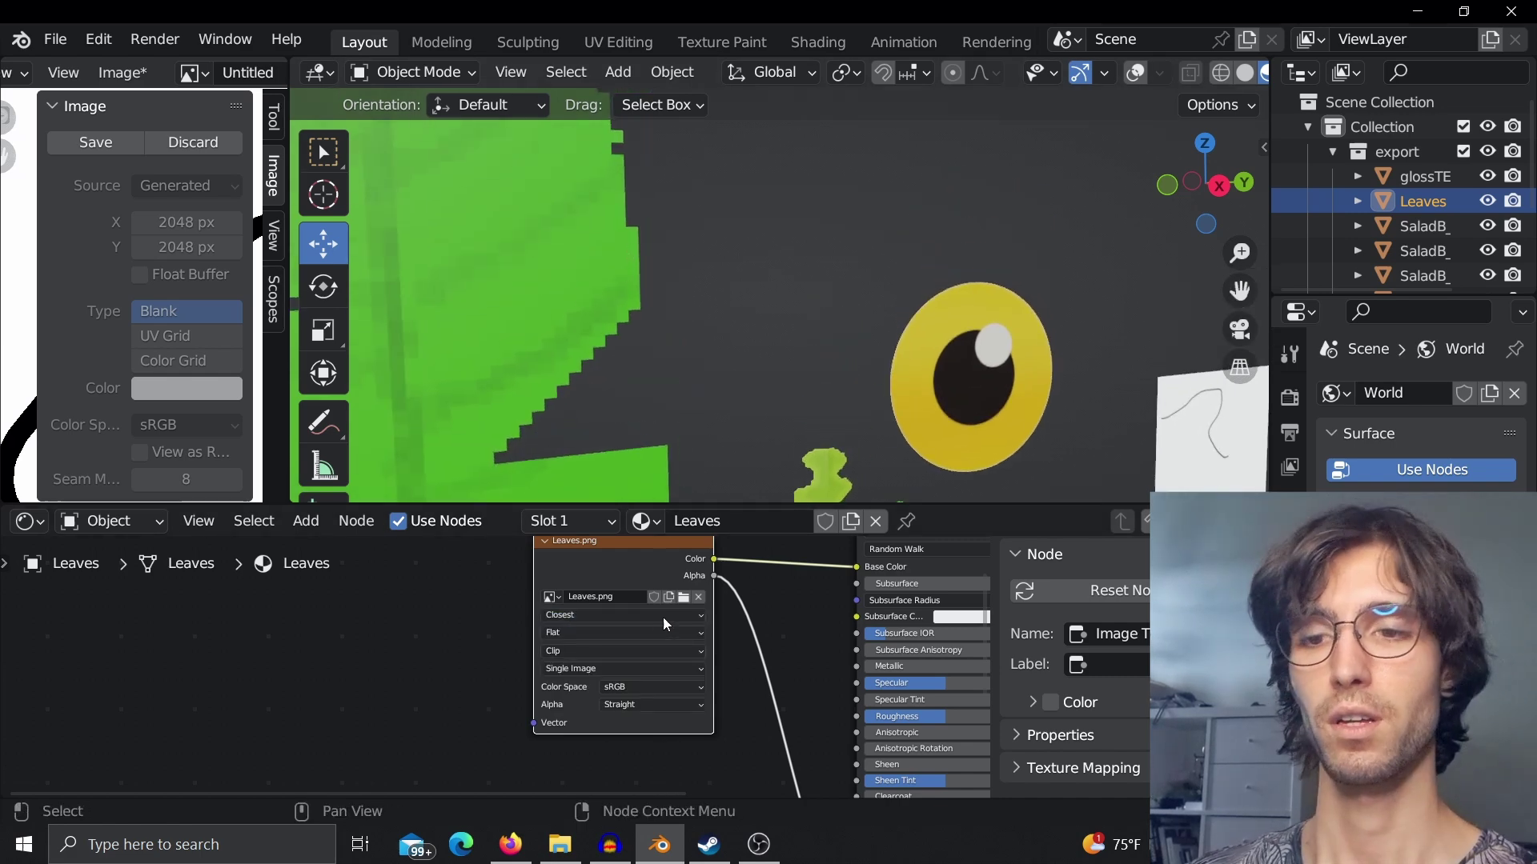
Step: Keep the Leaves.png texture interpolation on Closest and inspect the big leaf's outline at different zoom distances
{"action": "left_click", "coordinate": [618, 614]}
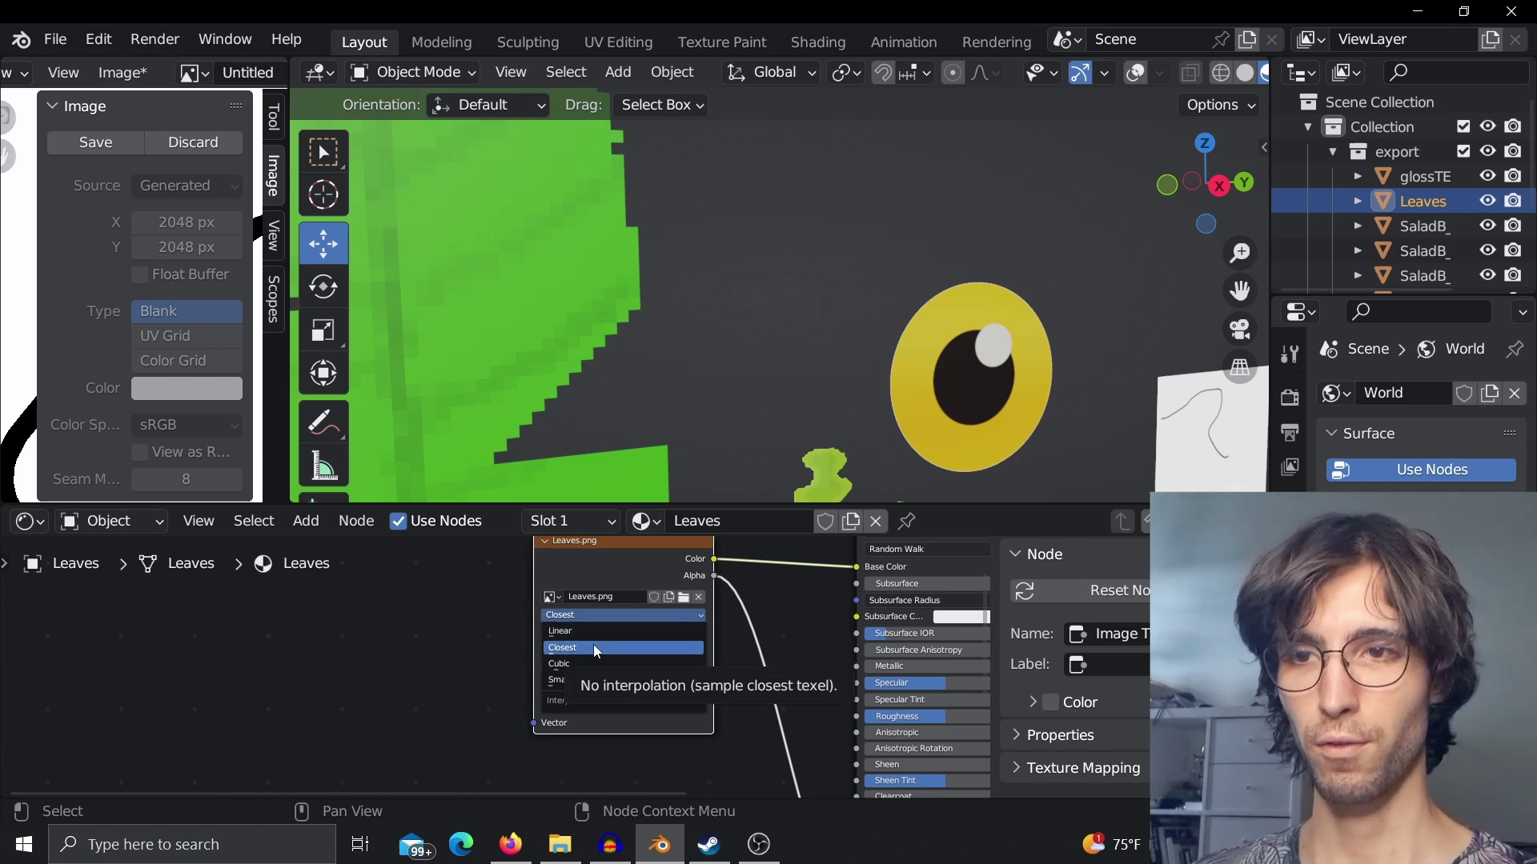
{"action": "left_click", "coordinate": [593, 645]}
{"action": "scroll", "coordinate": [603, 271], "scroll_direction": "down", "scroll_amount": 5}
{"action": "scroll", "coordinate": [679, 245], "scroll_direction": "up", "scroll_amount": 4}
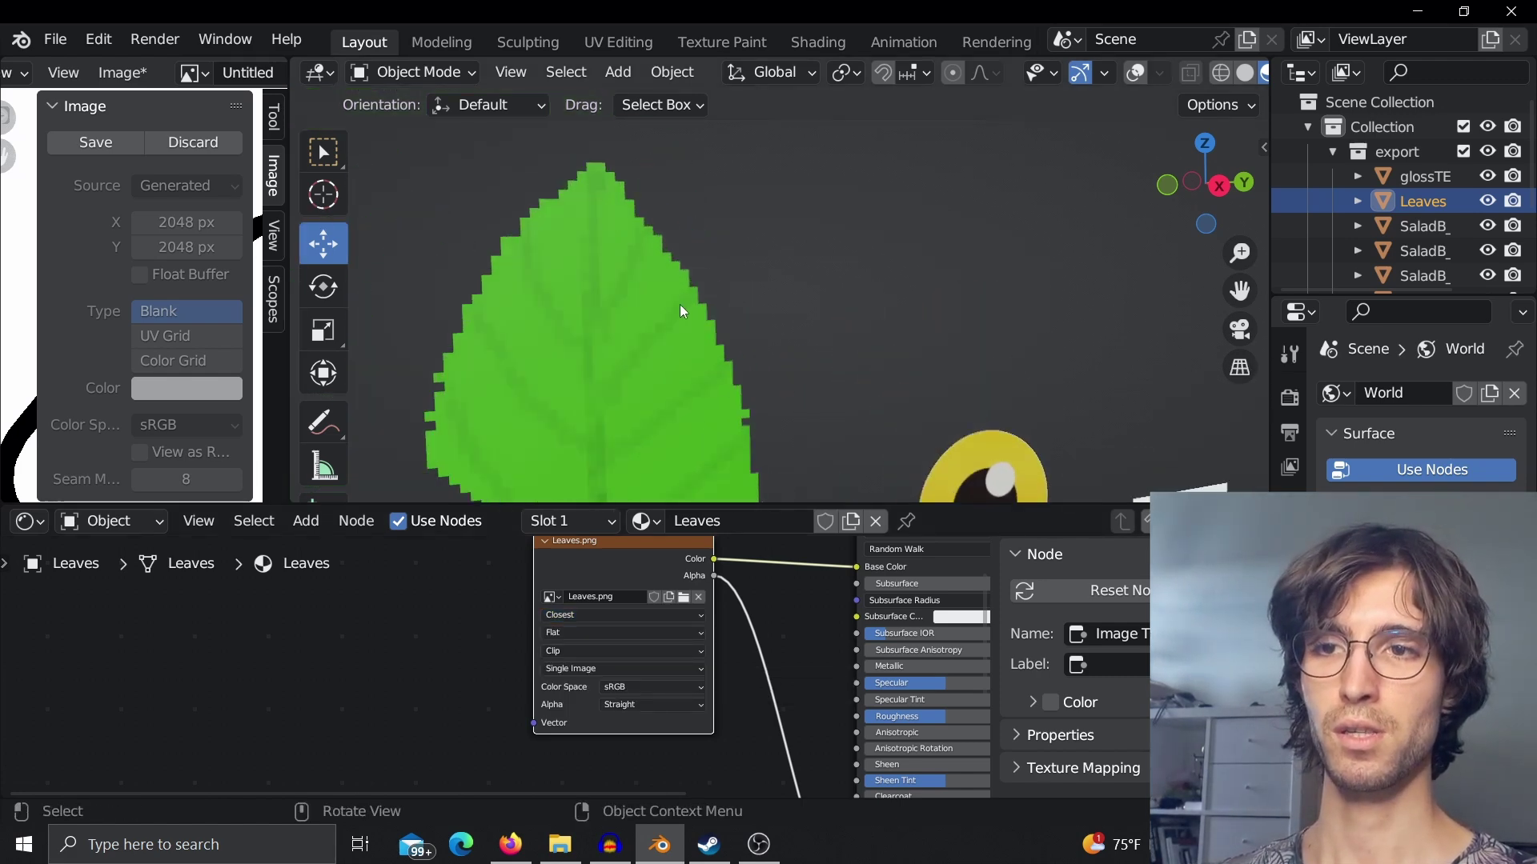
{"action": "key", "text": "g"}
{"action": "right_click", "coordinate": [677, 338]}
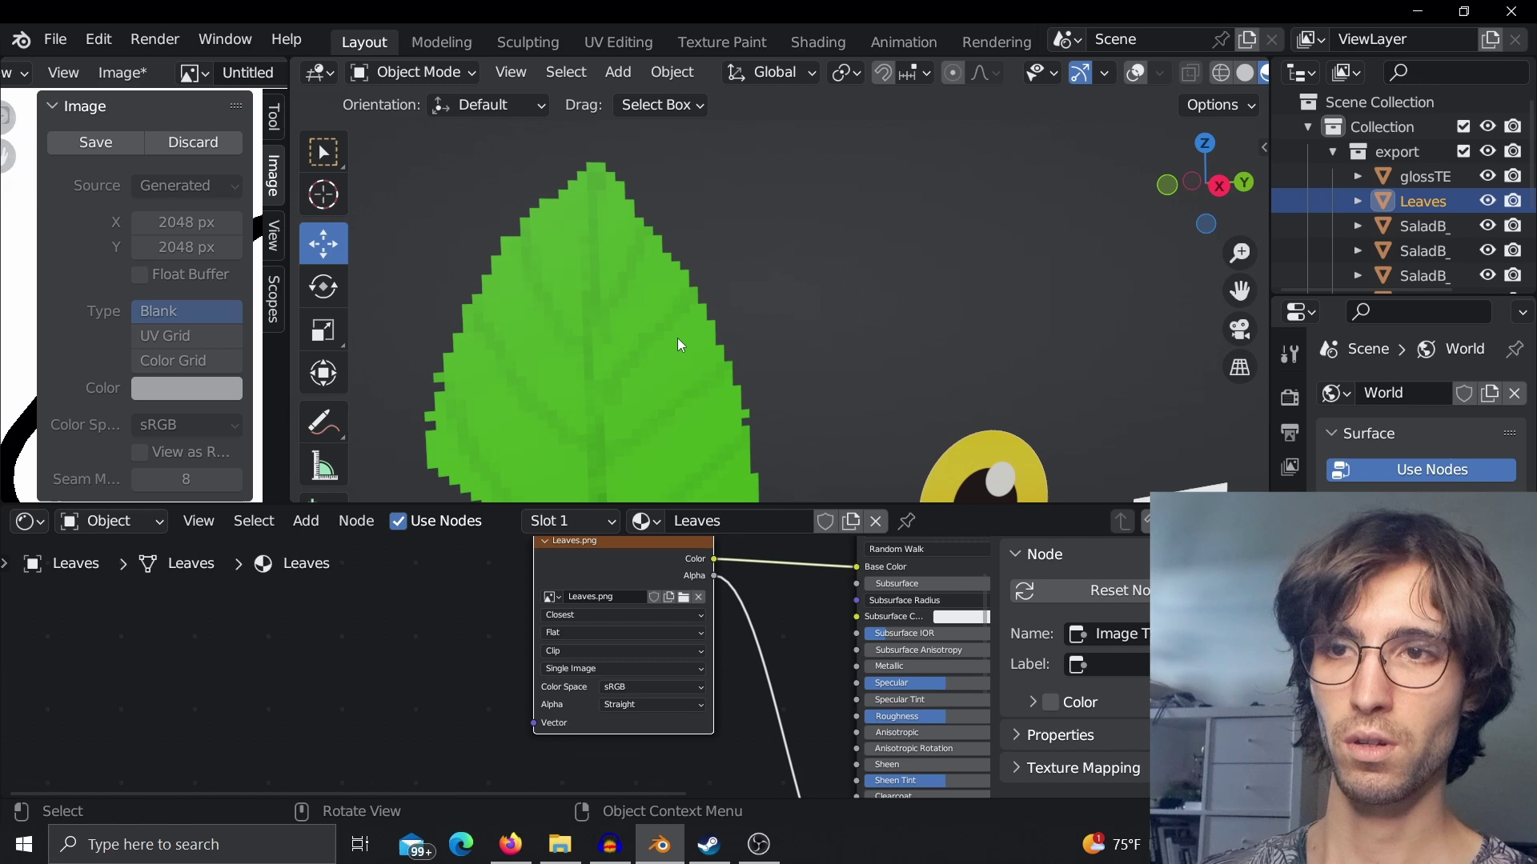
{"action": "scroll", "coordinate": [677, 338], "scroll_direction": "down", "scroll_amount": 4}
{"action": "mouse_move", "coordinate": [752, 355]}
{"action": "middle_mouse_down"}
{"action": "mouse_move", "coordinate": [780, 358]}
{"action": "mouse_move", "coordinate": [728, 351]}
{"action": "middle_mouse_up"}
{"action": "scroll", "coordinate": [729, 352], "scroll_direction": "up", "scroll_amount": 5}
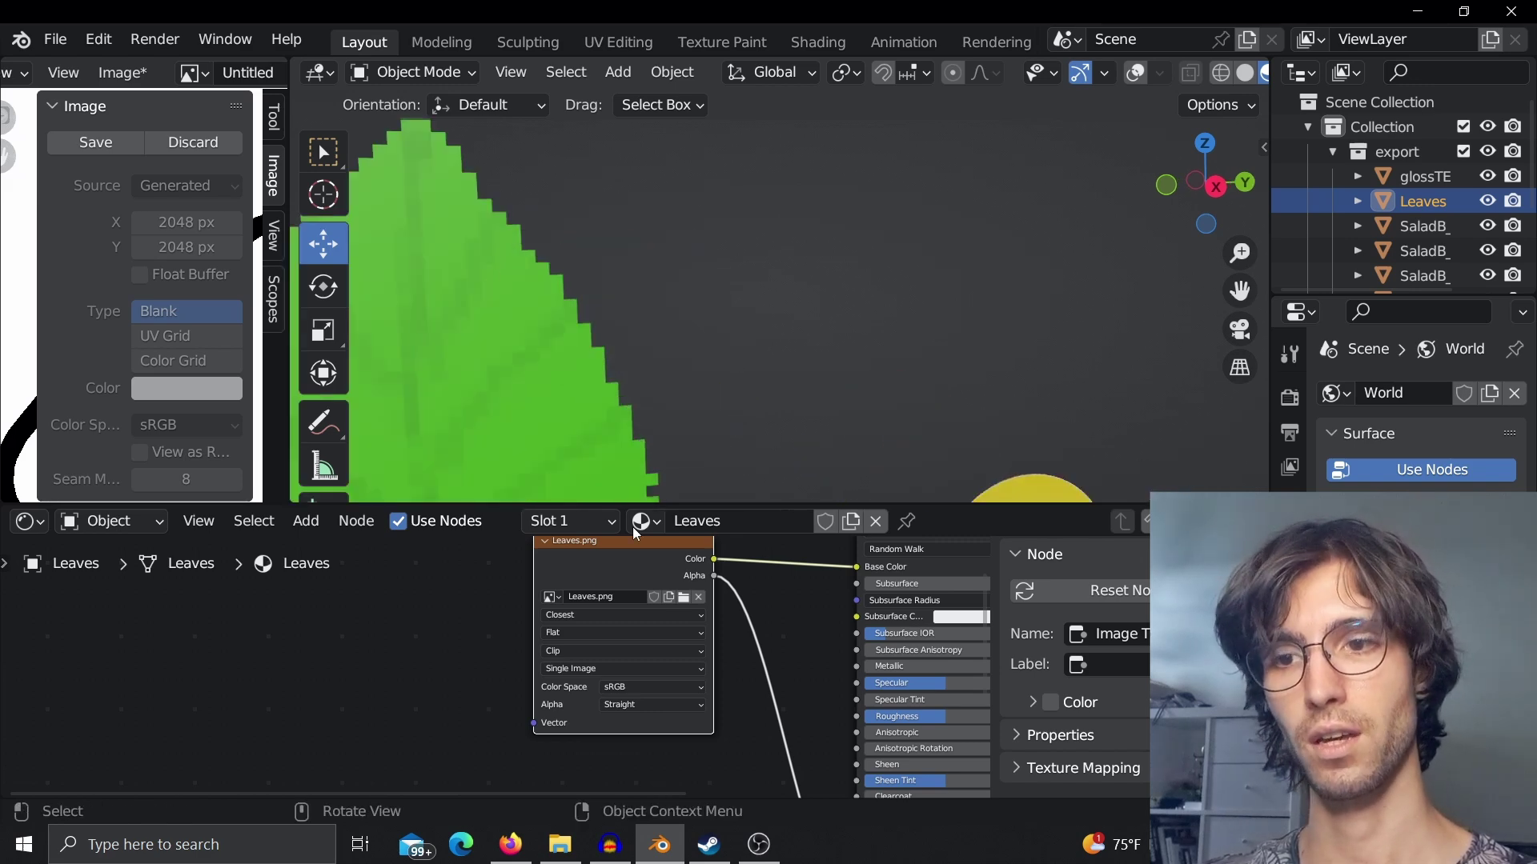
Step: Set the Leaves.png texture interpolation to Linear and compare the leaf's edges
{"action": "left_click", "coordinate": [664, 610]}
{"action": "left_click", "coordinate": [660, 627]}
{"action": "scroll", "coordinate": [618, 400], "scroll_direction": "down", "scroll_amount": 3}
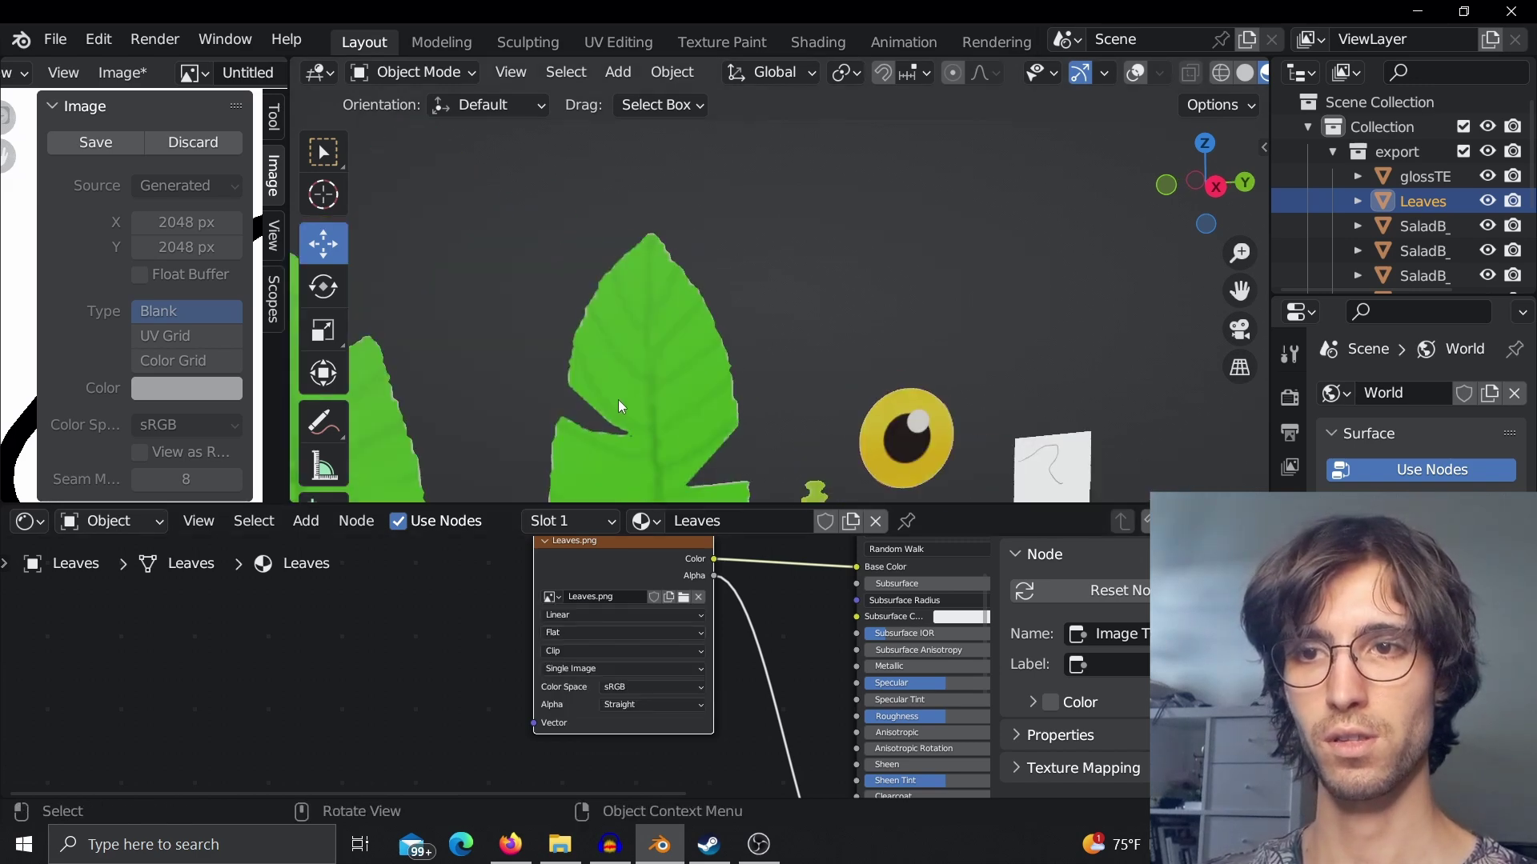
{"action": "scroll", "coordinate": [698, 344], "scroll_direction": "up", "scroll_amount": 3}
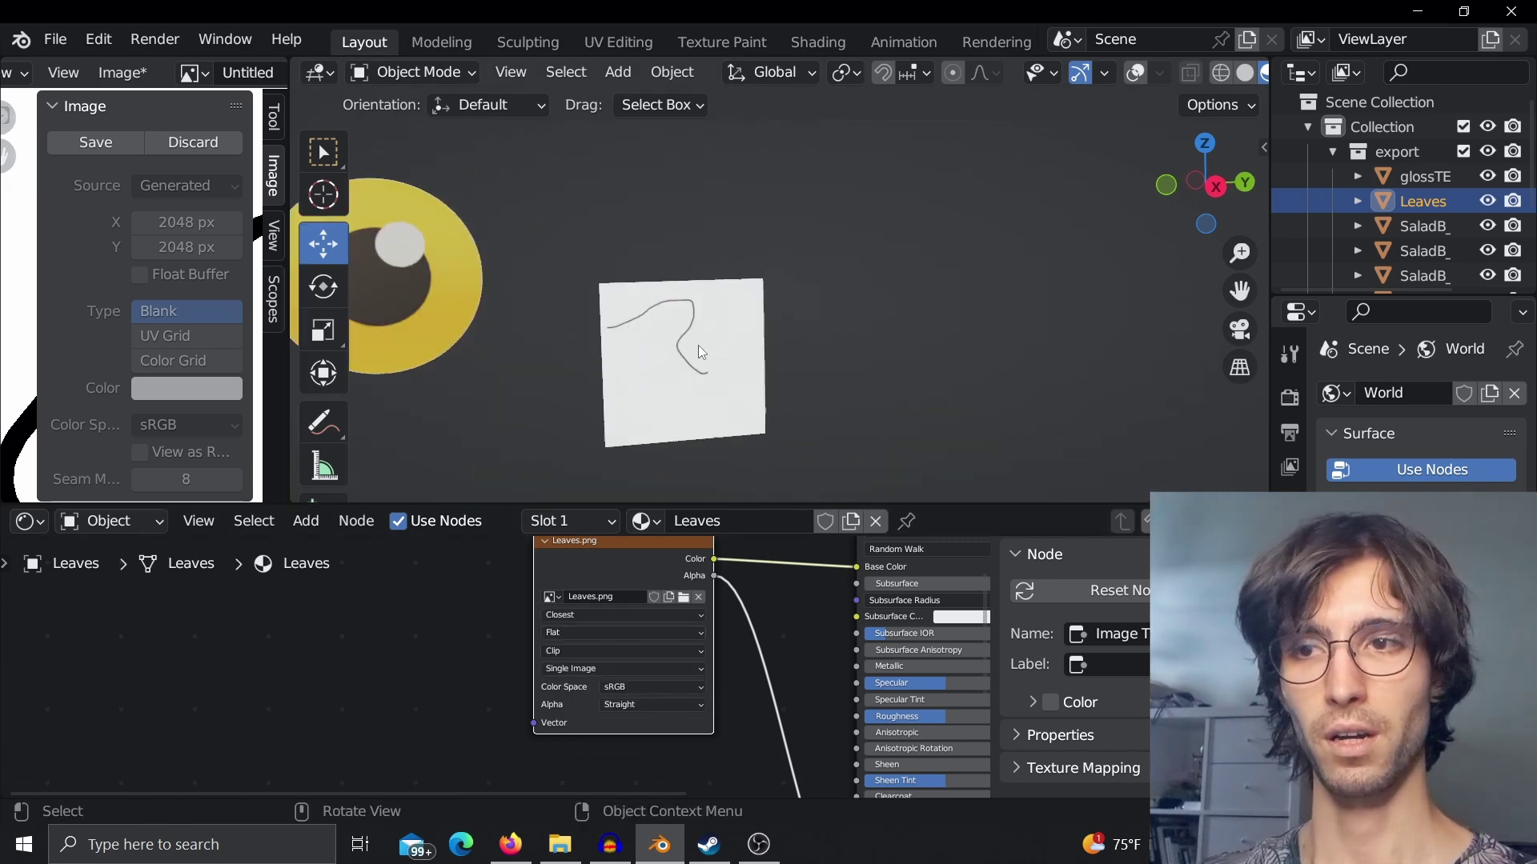
Step: Select the white plane with the drawn curve beside the eye and set its Untitled texture interpolation to Closest
{"action": "middle_click_drag", "start_coordinate": [736, 336], "coordinate": [760, 285], "text": "shift"}
{"action": "scroll", "coordinate": [761, 284], "scroll_direction": "up", "scroll_amount": 1}
{"action": "scroll", "coordinate": [1064, 285], "scroll_direction": "up", "scroll_amount": 1}
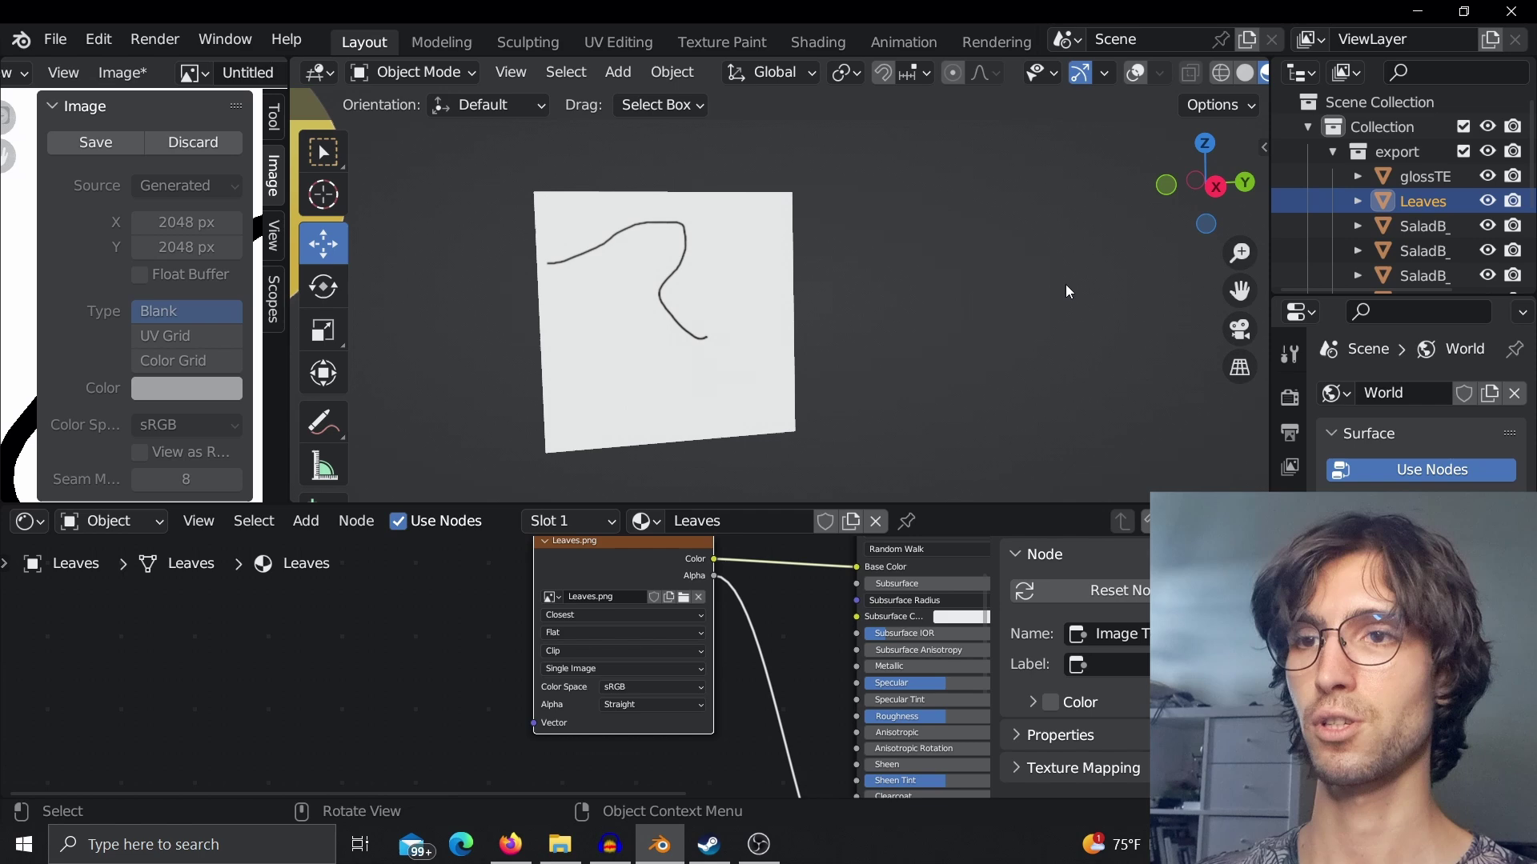
{"action": "left_click_drag", "start_coordinate": [1239, 253], "coordinate": [1239, 289]}
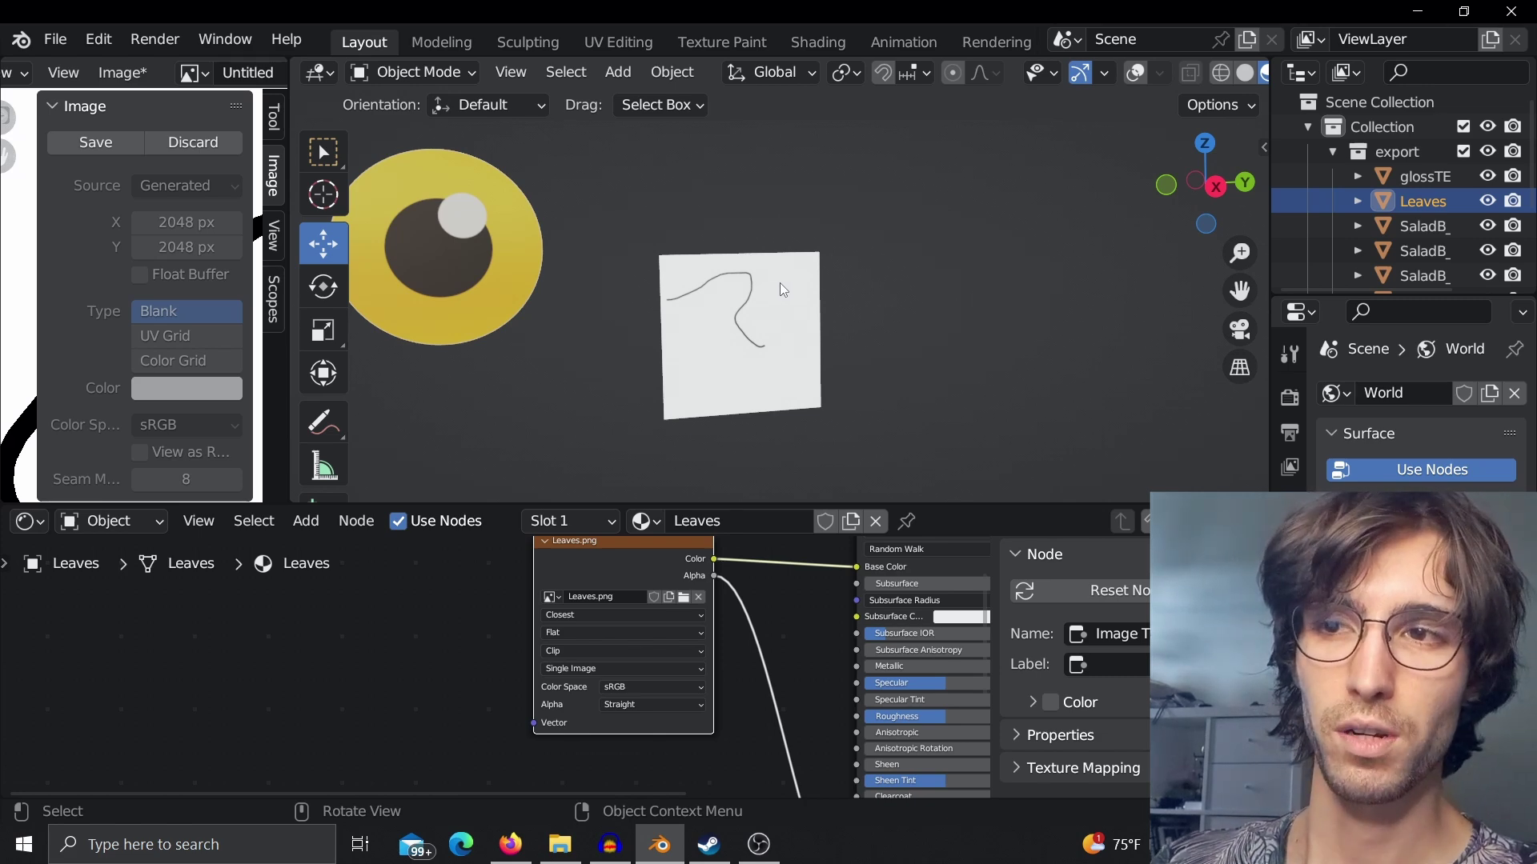
{"action": "left_click", "coordinate": [594, 615]}
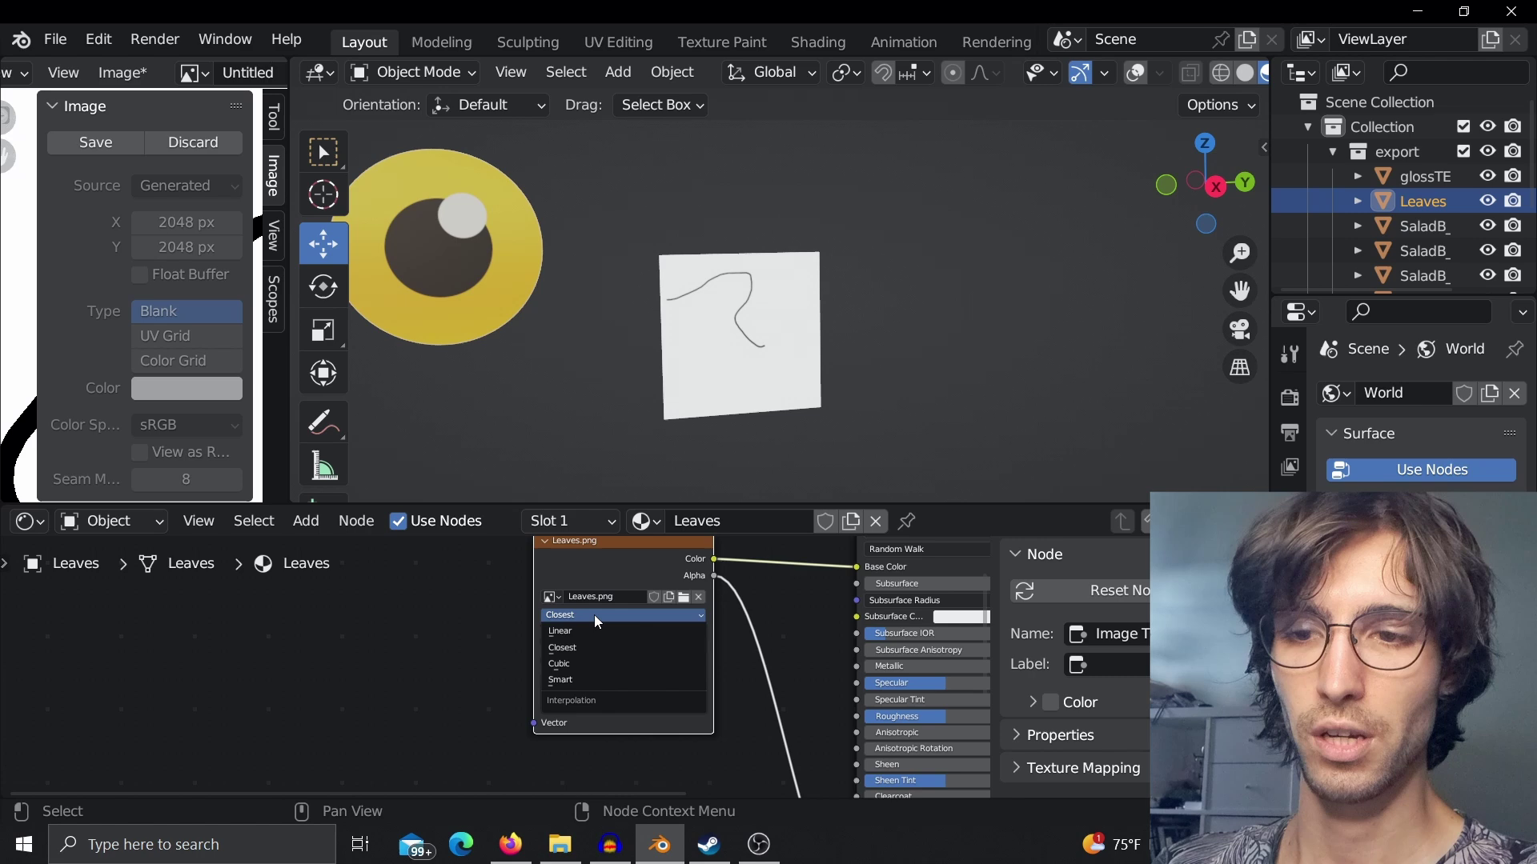
{"action": "left_click", "coordinate": [584, 630]}
{"action": "left_click", "coordinate": [762, 261]}
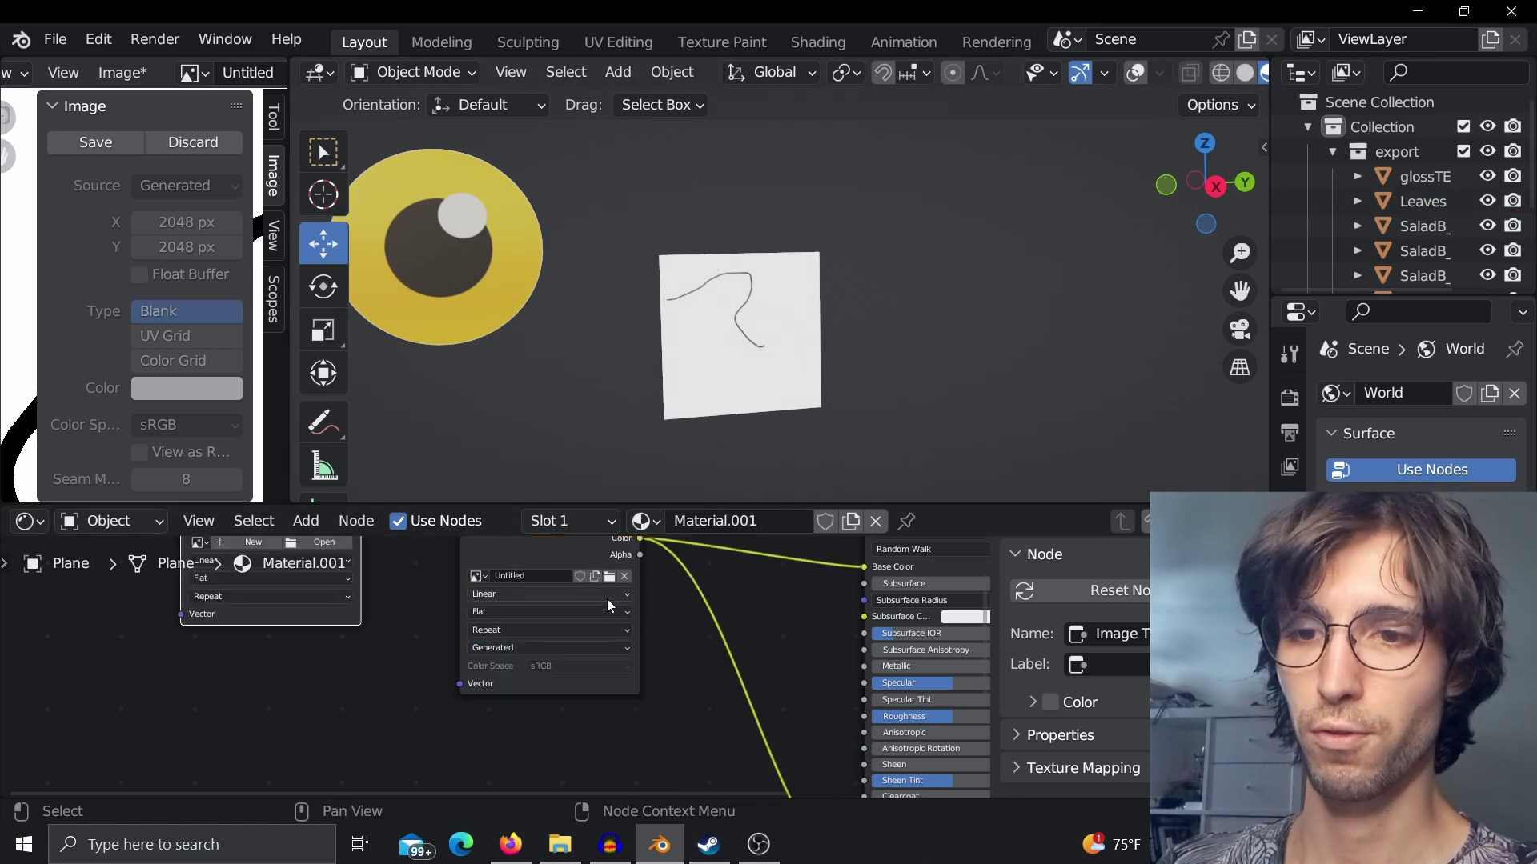
{"action": "scroll", "coordinate": [799, 325], "scroll_direction": "down", "scroll_amount": 4}
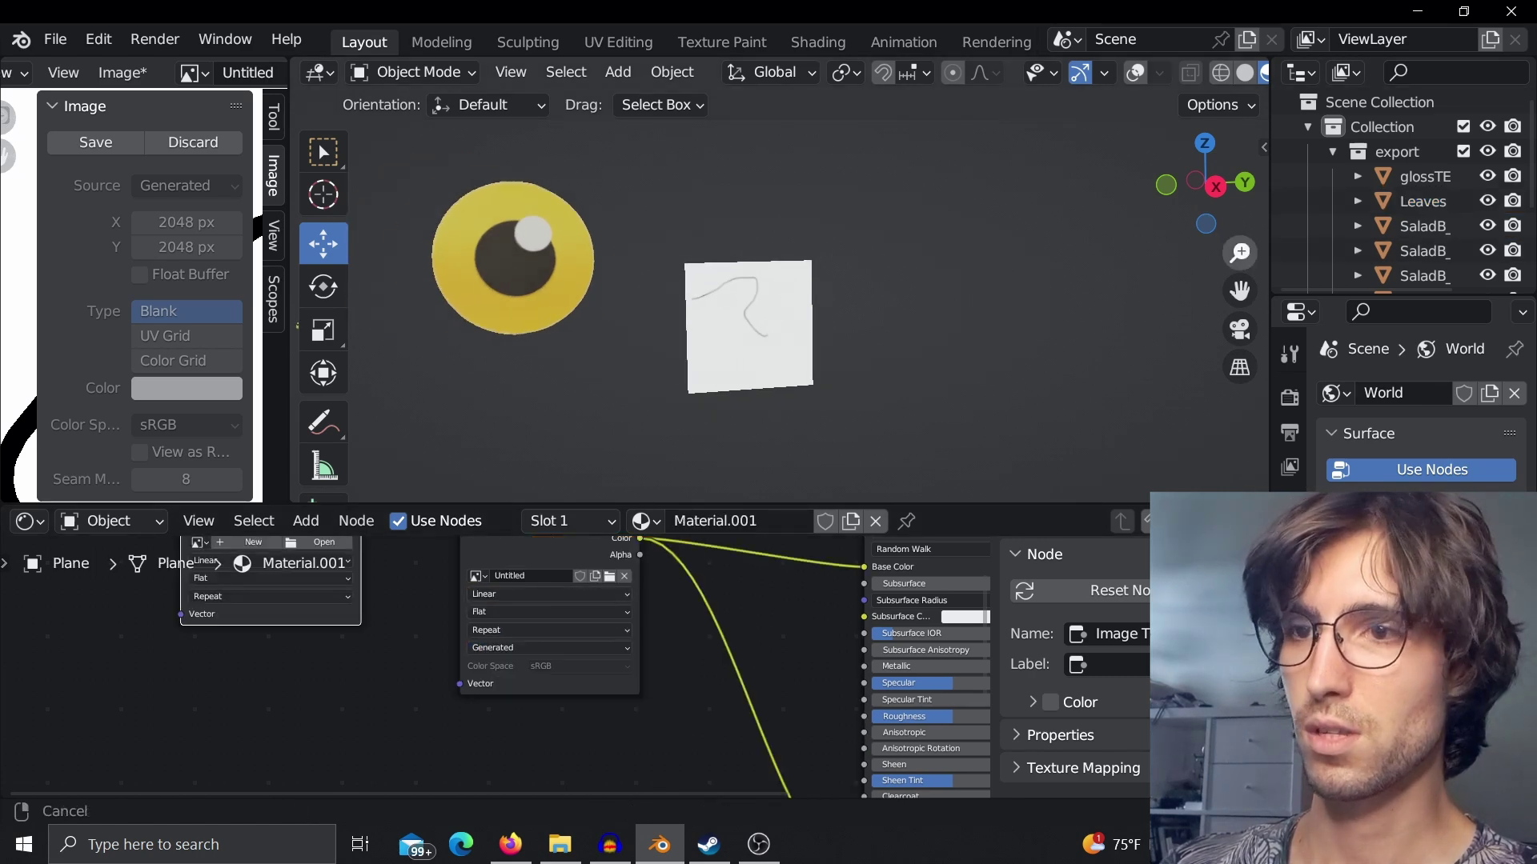
{"action": "right_click", "coordinate": [770, 324]}
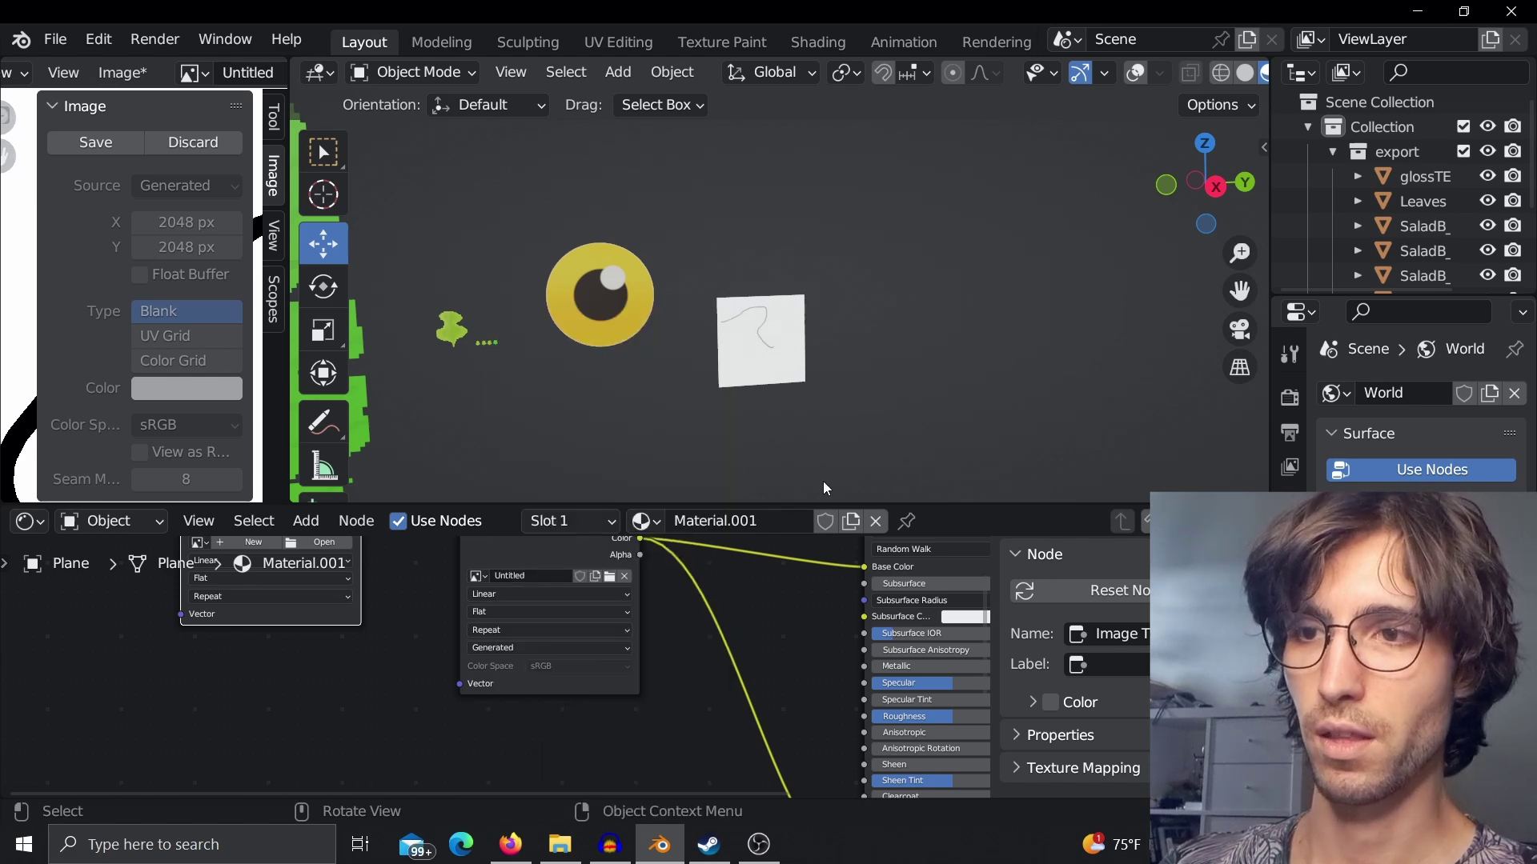
{"action": "left_click", "coordinate": [556, 594]}
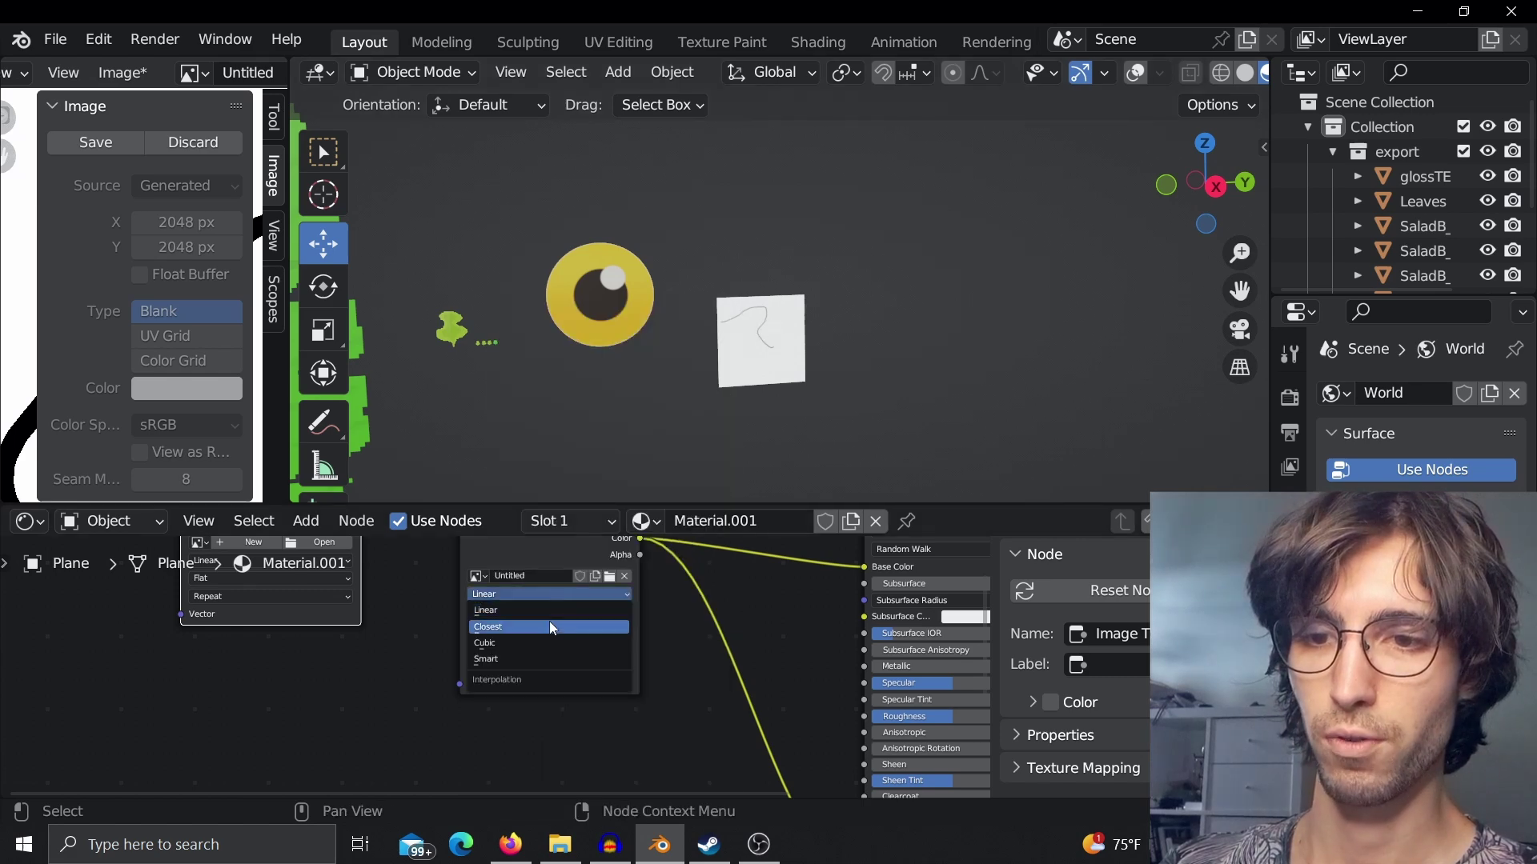
{"action": "left_click", "coordinate": [549, 627]}
{"action": "scroll", "coordinate": [920, 381], "scroll_direction": "up", "scroll_amount": 4}
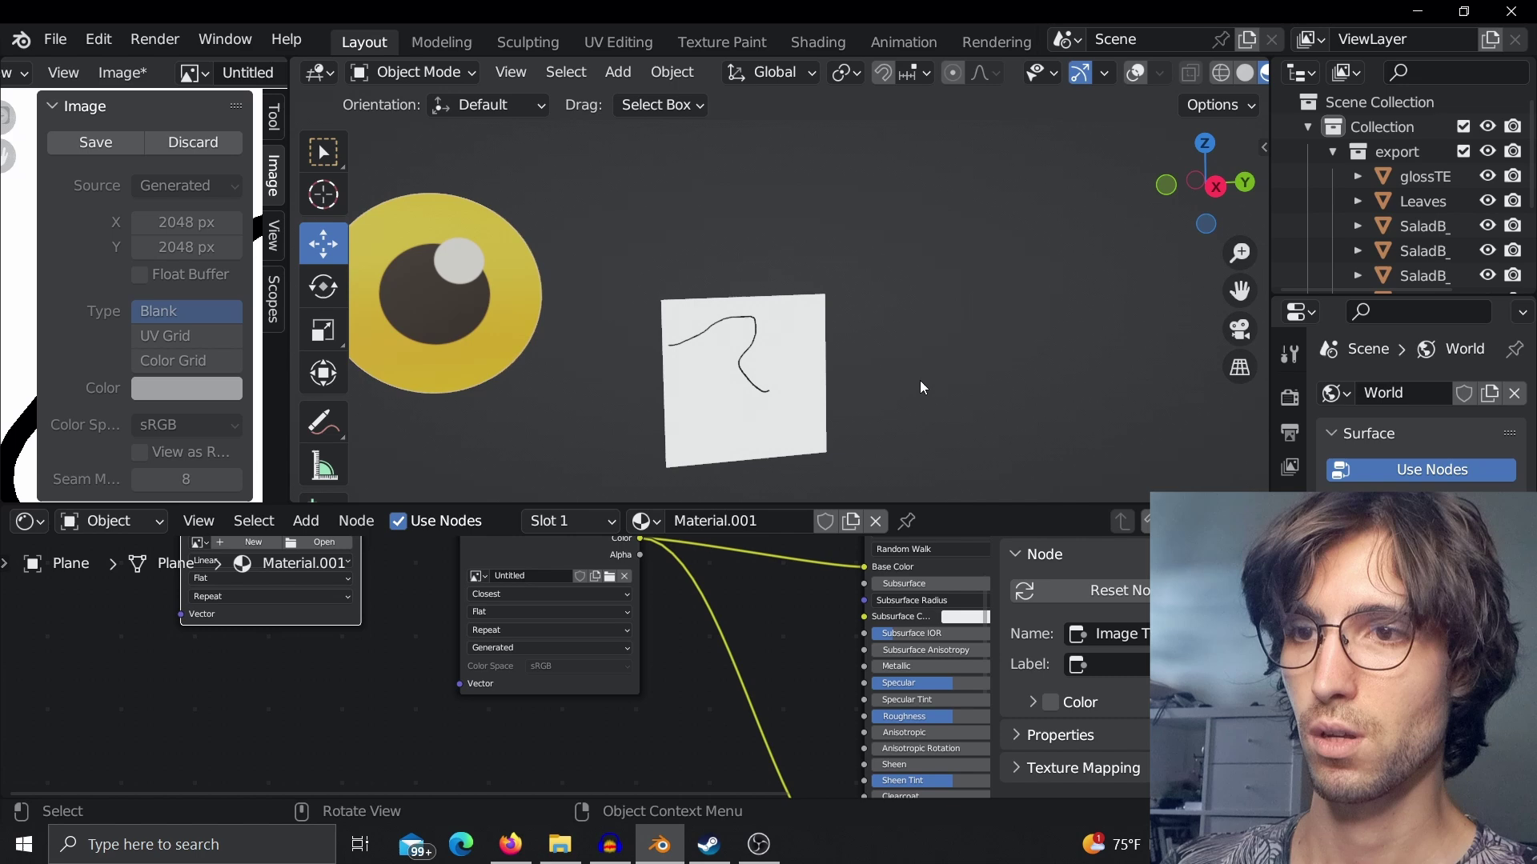
Step: Switch the white plane's Untitled texture interpolation to Linear and back to Closest to compare the drawn curve
{"action": "left_click", "coordinate": [530, 593]}
{"action": "left_click", "coordinate": [530, 605]}
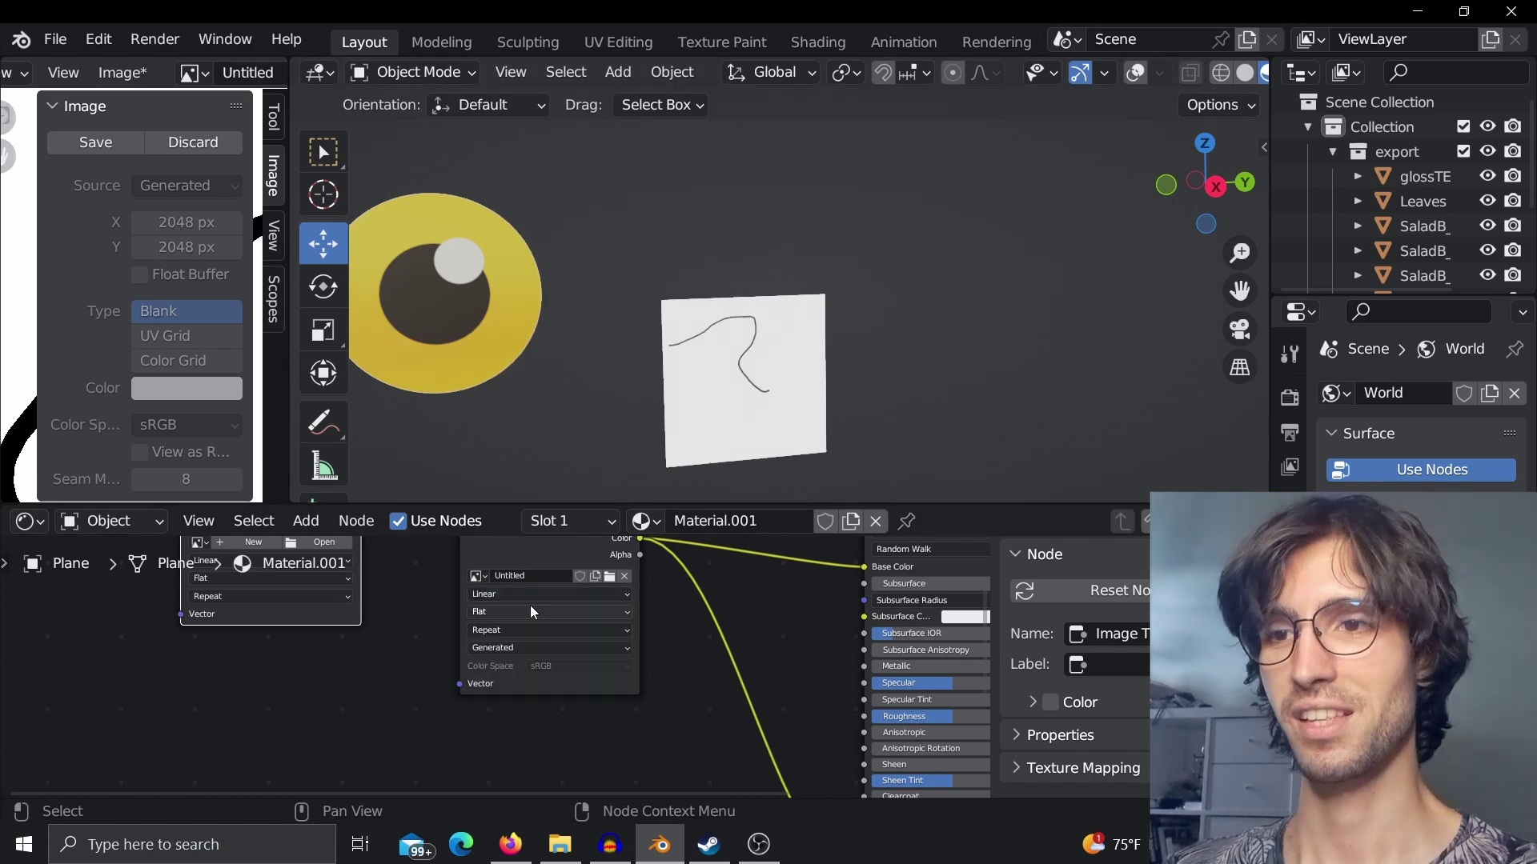
{"action": "left_click", "coordinate": [527, 600]}
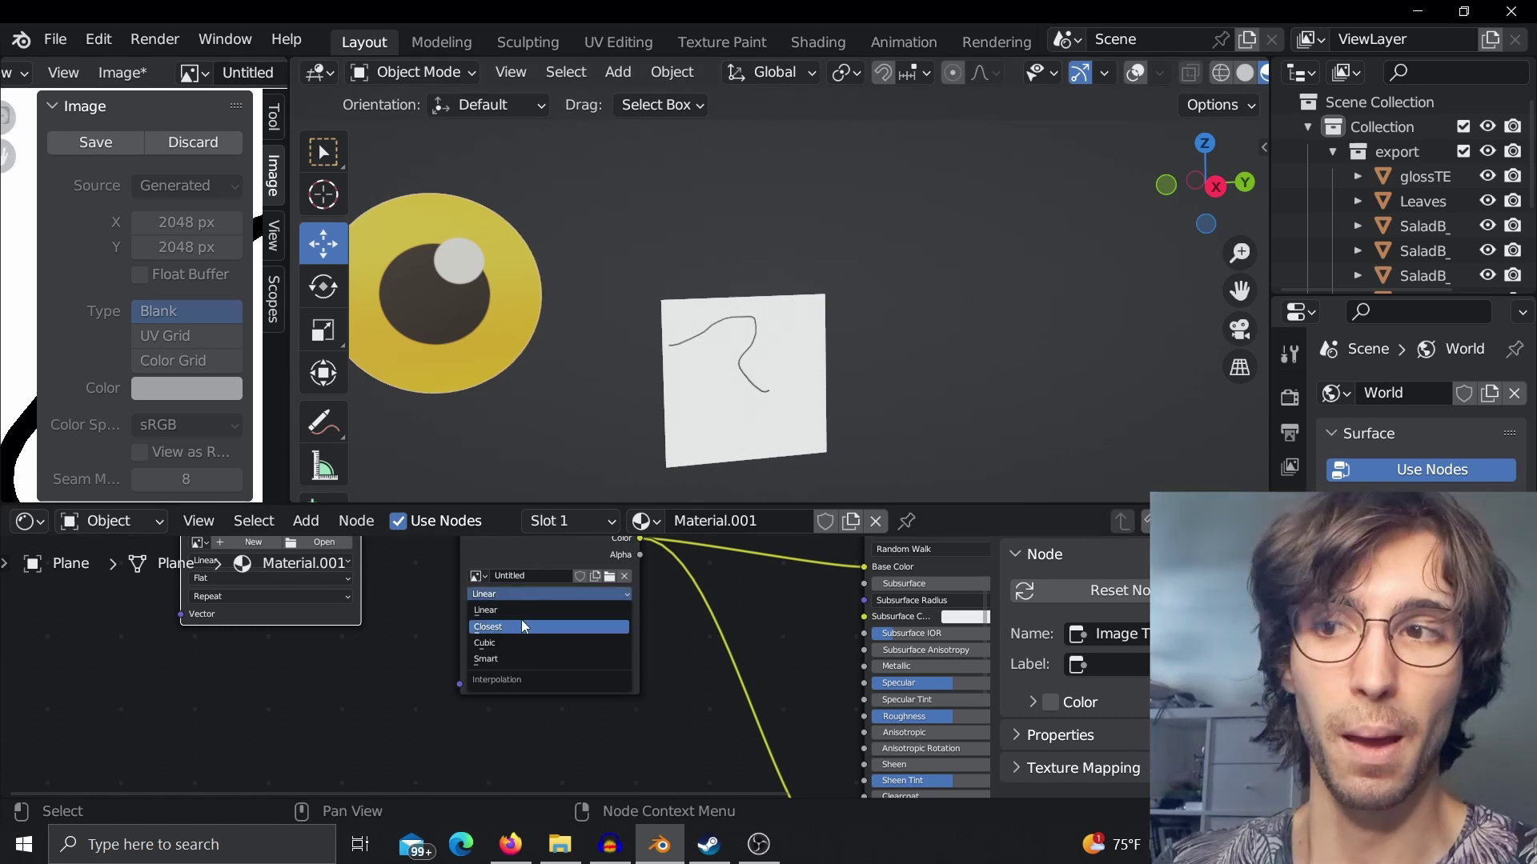
{"action": "left_click", "coordinate": [521, 620]}
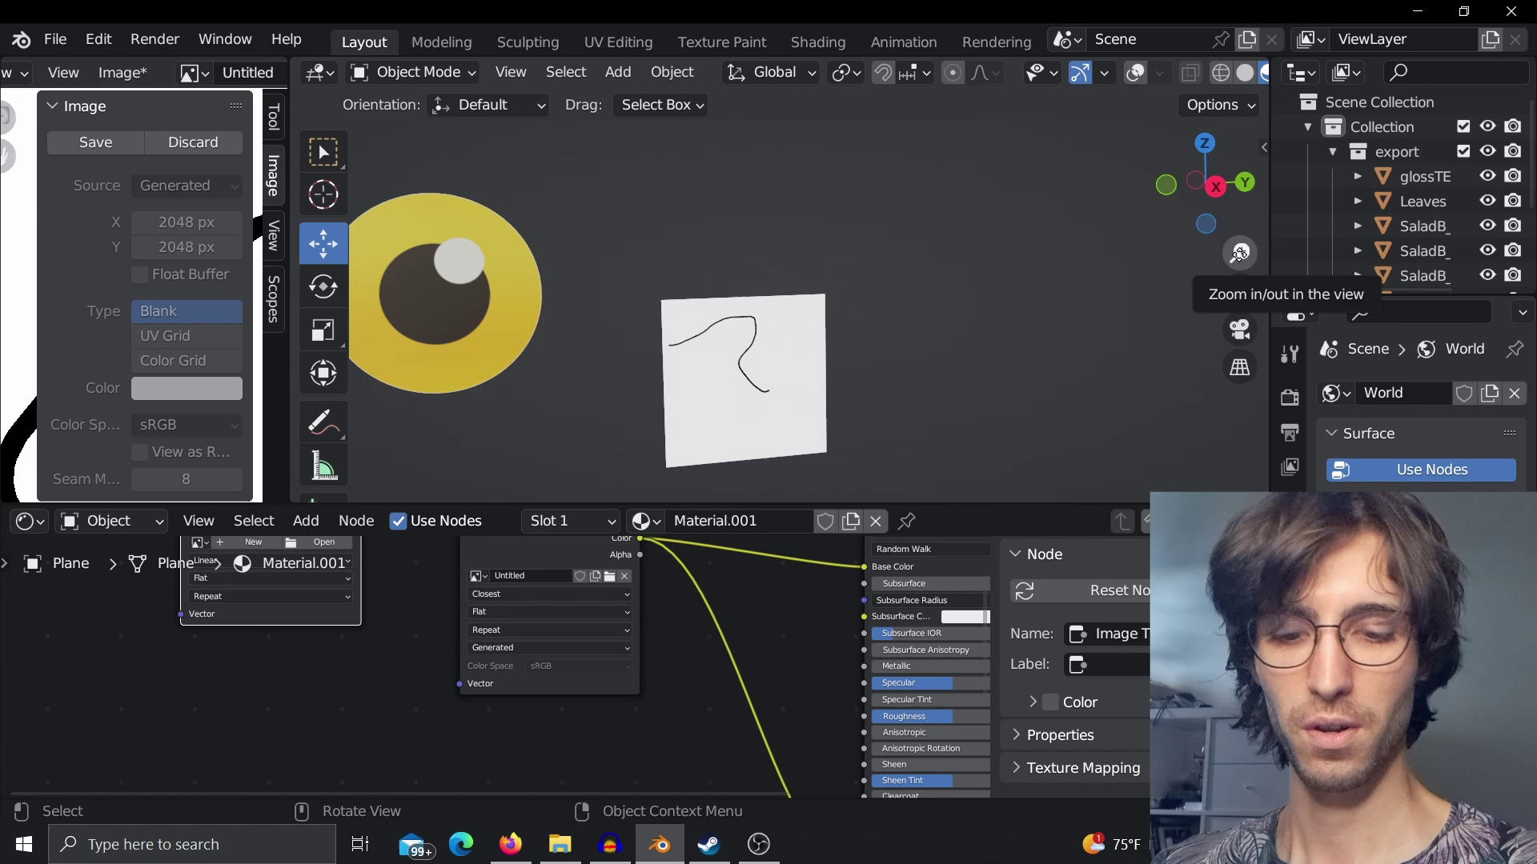
{"action": "middle_click_drag", "start_coordinate": [1159, 273], "coordinate": [1160, 240]}
{"action": "left_click_drag", "start_coordinate": [1239, 248], "coordinate": [1240, 275]}
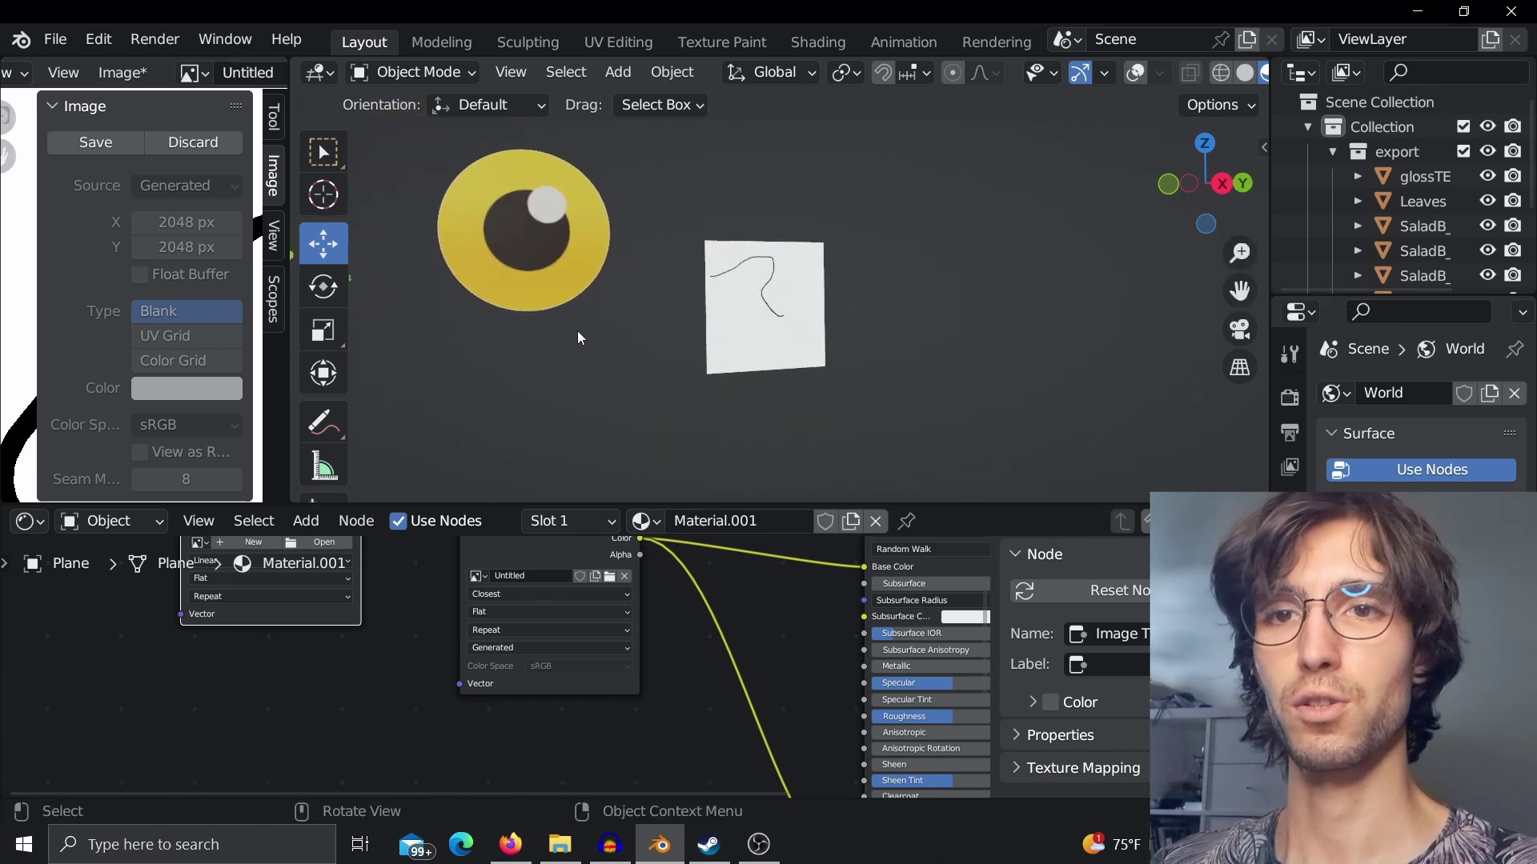
{"action": "scroll", "coordinate": [812, 291], "scroll_direction": "down", "scroll_amount": 2}
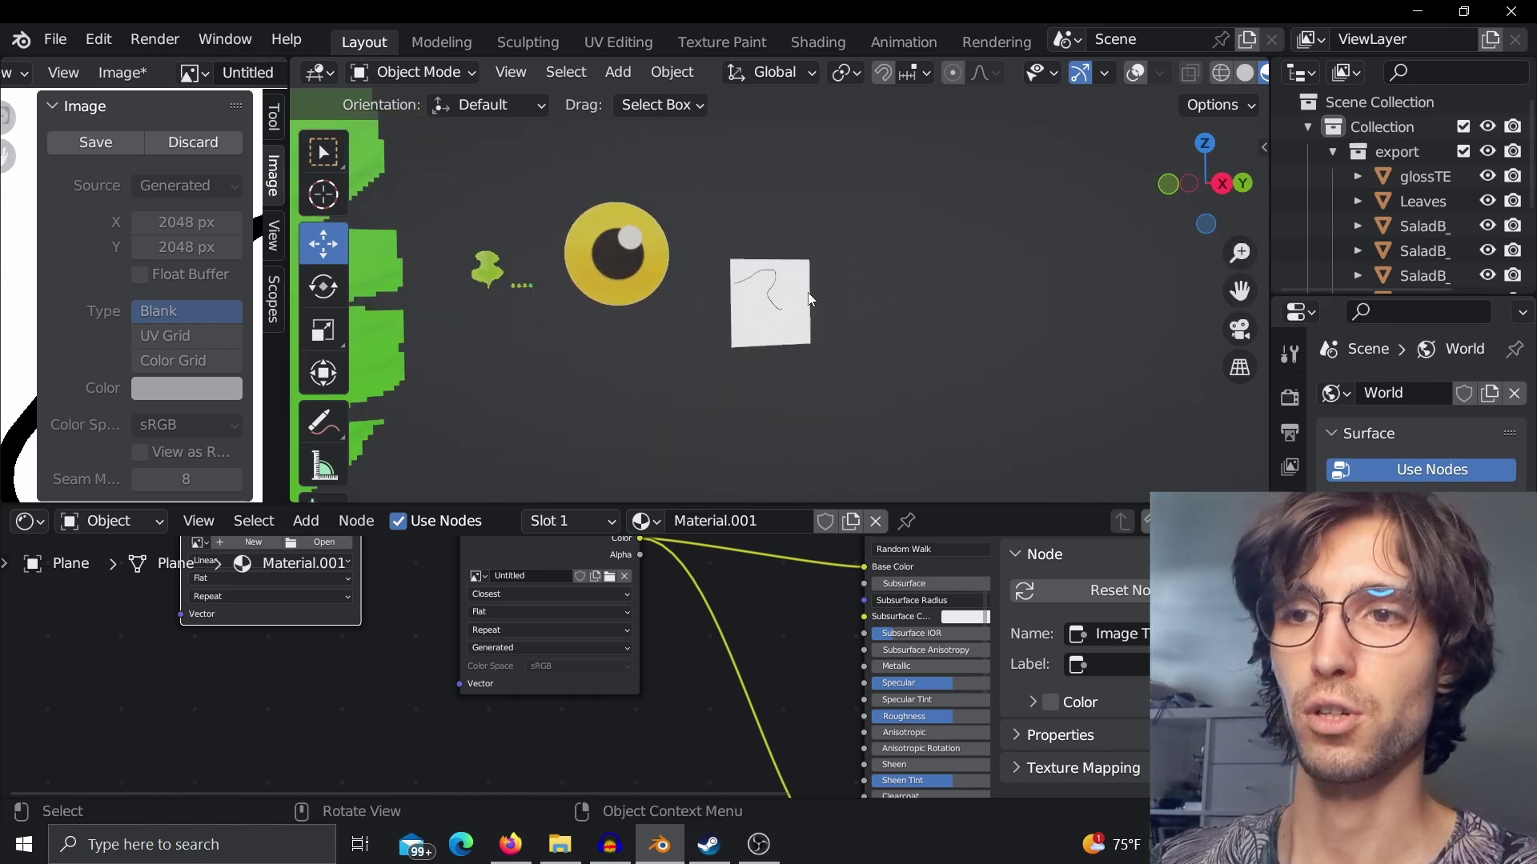
Step: Toggle the Untitled texture between Linear and Closest once more with the plane seen from farther away, and examine the curve's edges up close
{"action": "left_click", "coordinate": [513, 594]}
{"action": "left_click", "coordinate": [504, 607]}
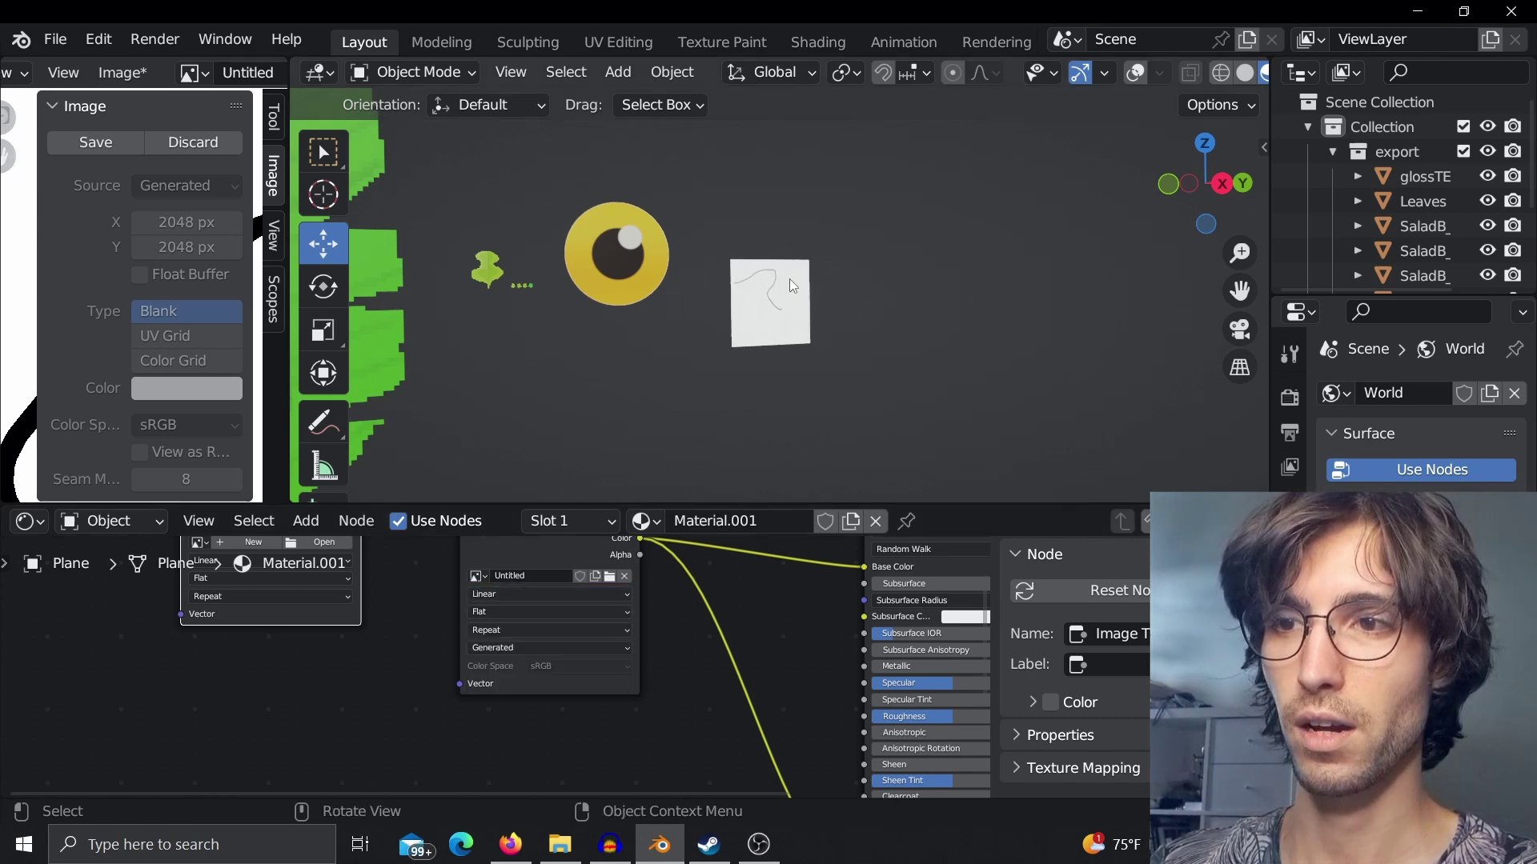
{"action": "left_click", "coordinate": [478, 593]}
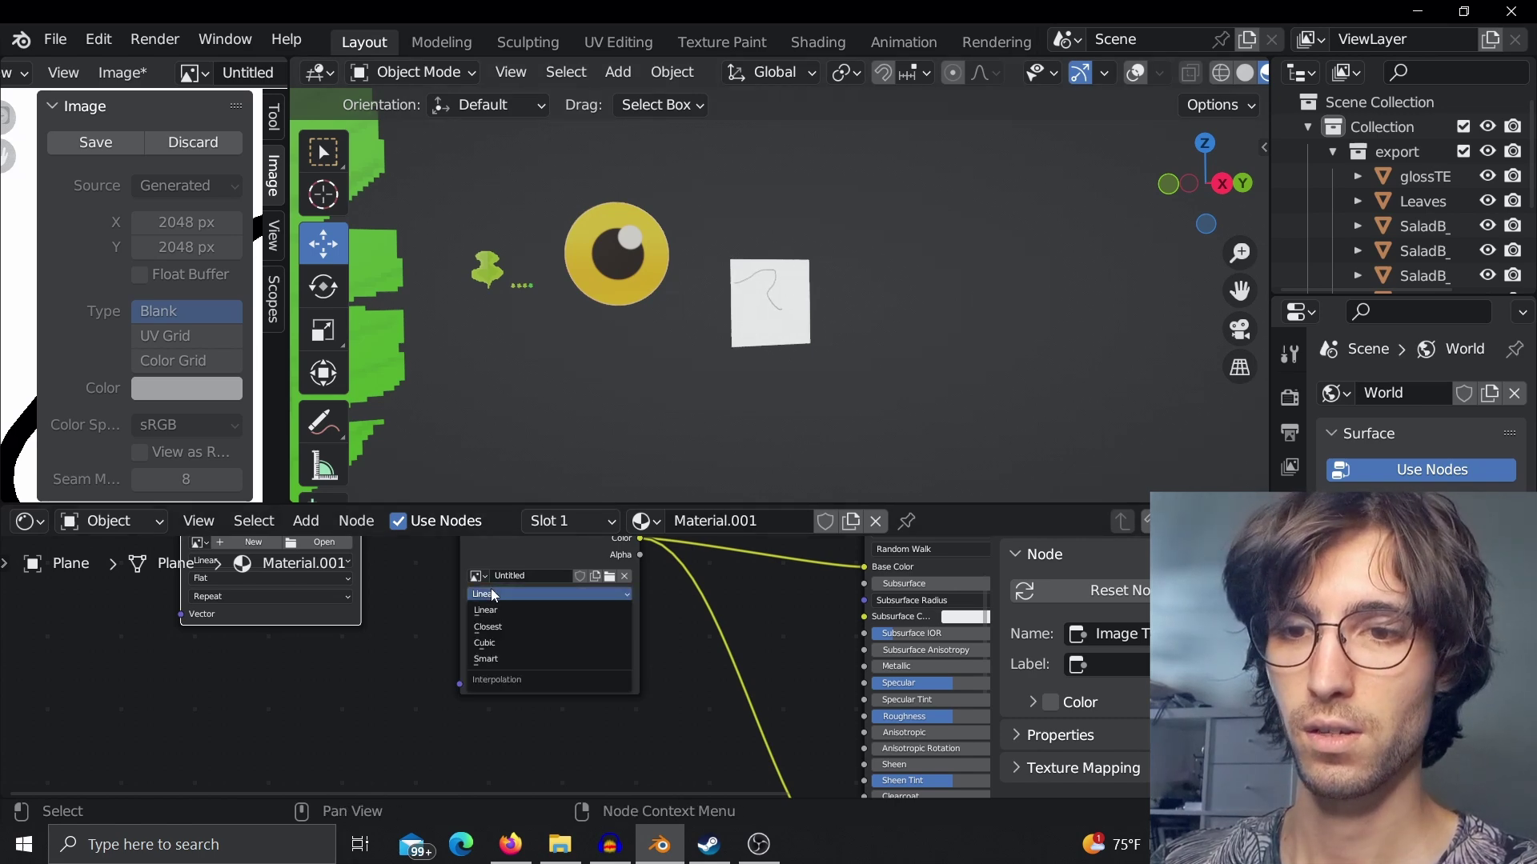
{"action": "left_click", "coordinate": [495, 628]}
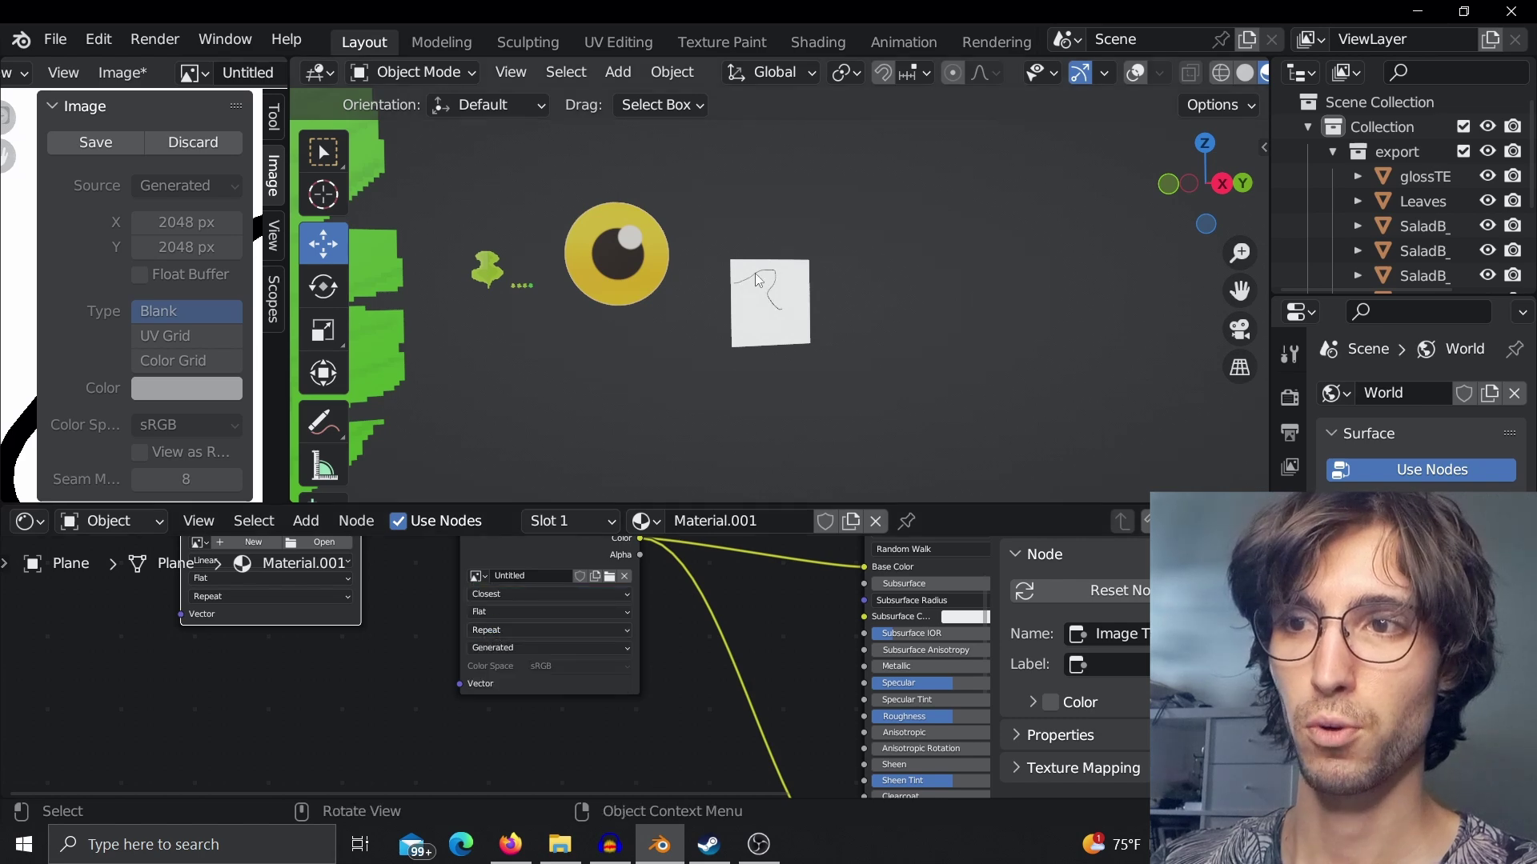
{"action": "scroll", "coordinate": [784, 288], "scroll_direction": "up", "scroll_amount": 10}
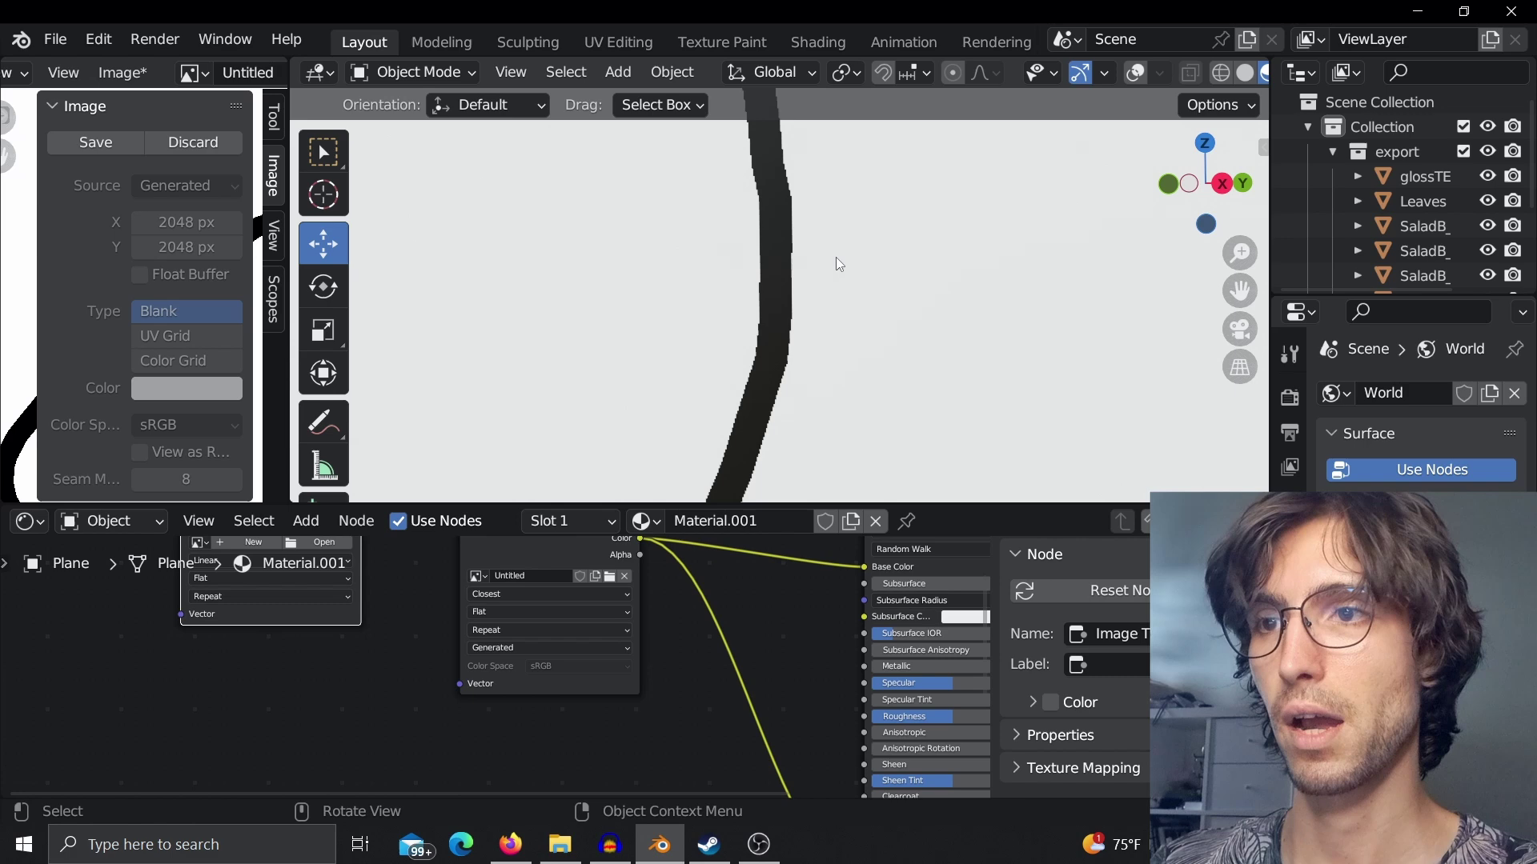
{"action": "left_click_drag", "start_coordinate": [1240, 253], "coordinate": [1239, 472]}
{"action": "scroll", "coordinate": [973, 298], "scroll_direction": "down", "scroll_amount": 7}
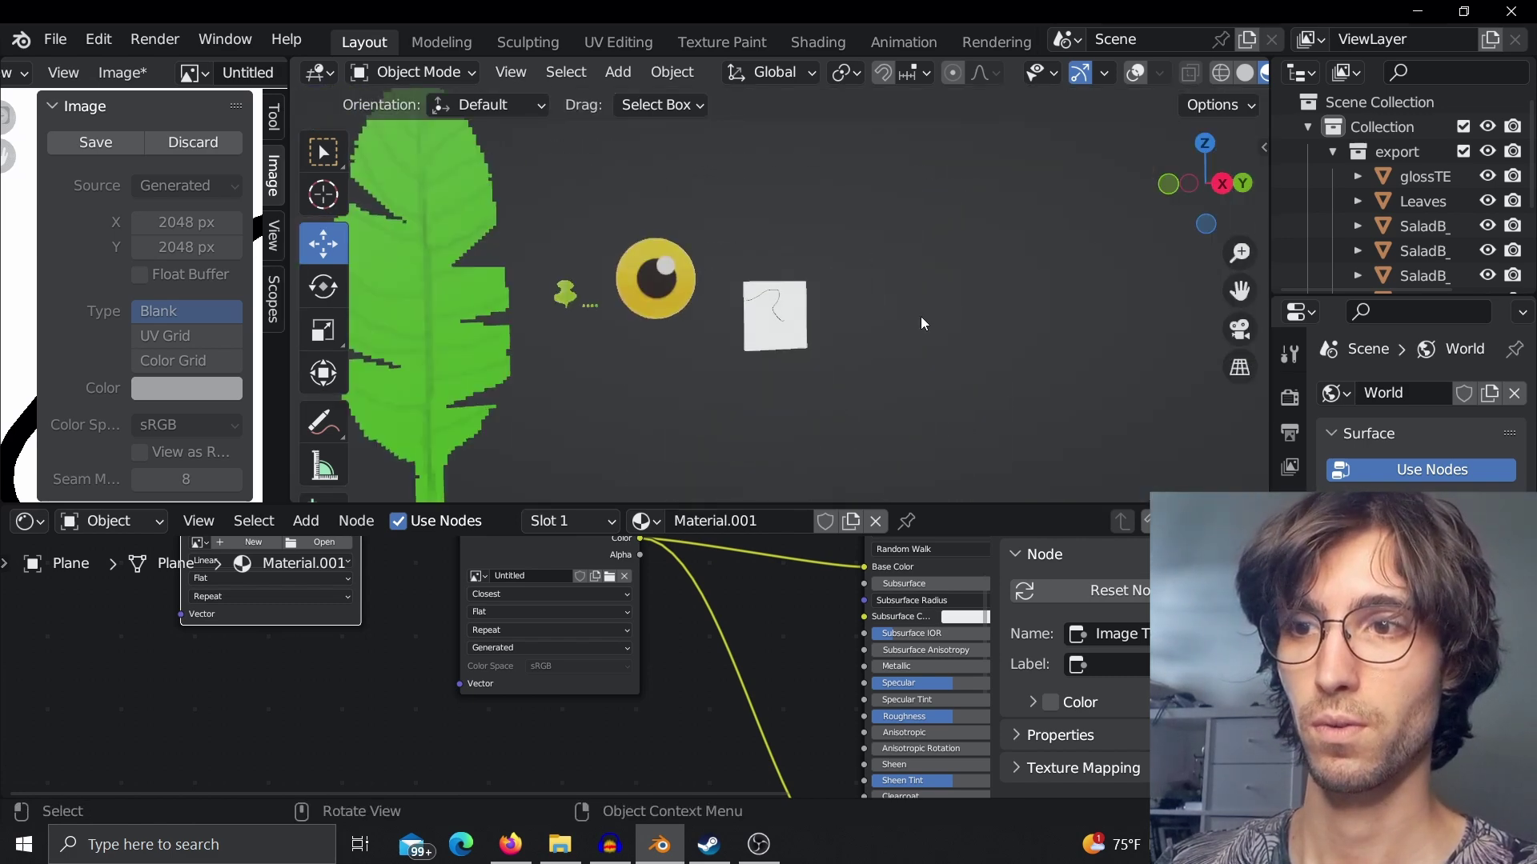
Step: Select the yellow eye object, set its glossTESTflipped texture interpolation to Closest, and compare it with the other objects
{"action": "left_click", "coordinate": [680, 284]}
{"action": "mouse_move", "coordinate": [712, 294]}
{"action": "middle_mouse_down"}
{"action": "mouse_move", "coordinate": [771, 331]}
{"action": "mouse_move", "coordinate": [748, 305]}
{"action": "mouse_move", "coordinate": [720, 311]}
{"action": "middle_mouse_up"}
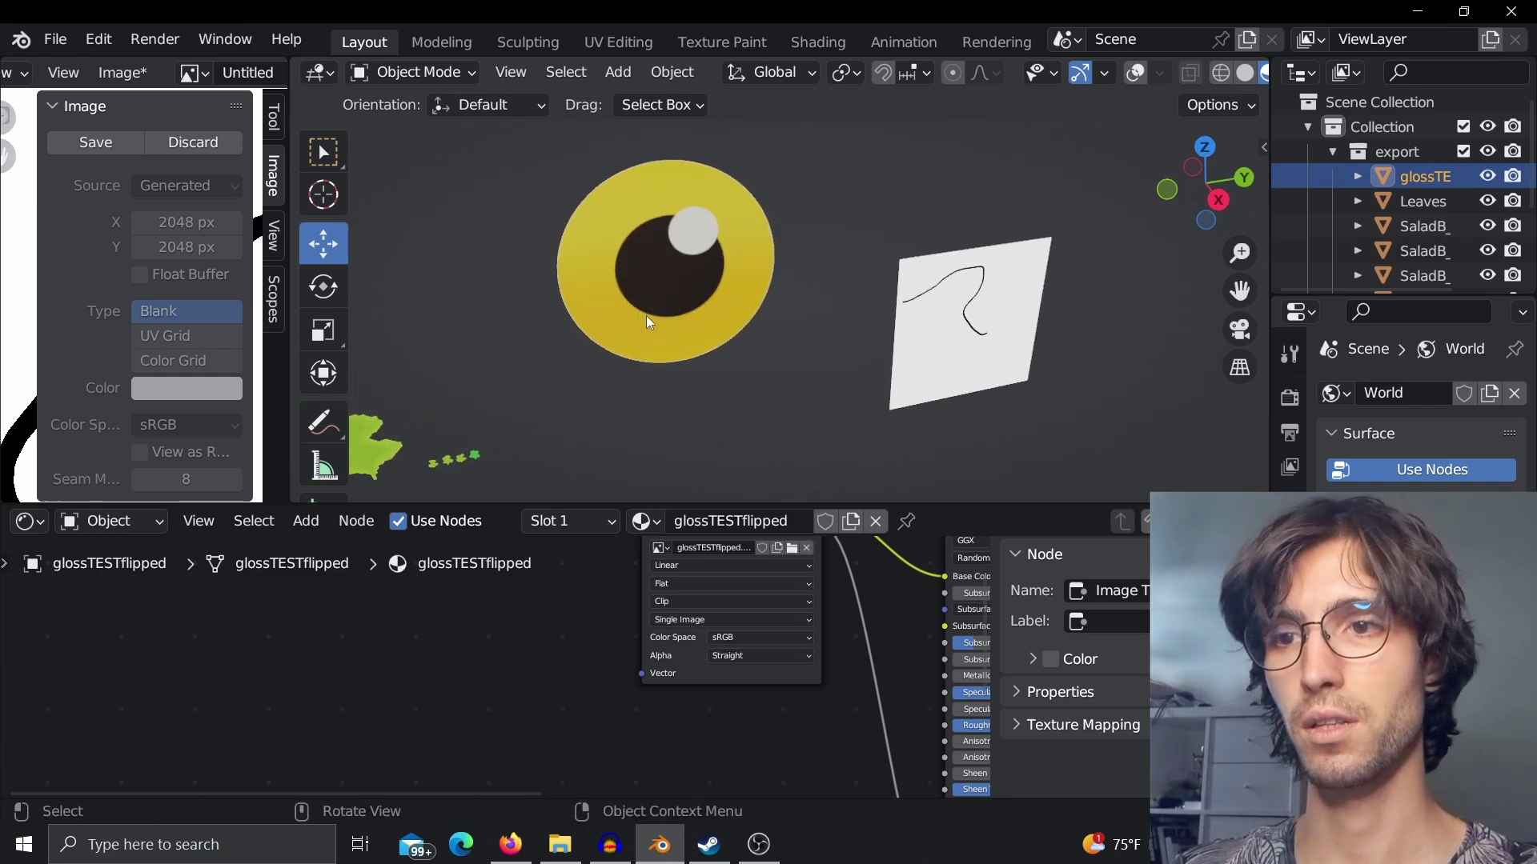
{"action": "left_click", "coordinate": [707, 567]}
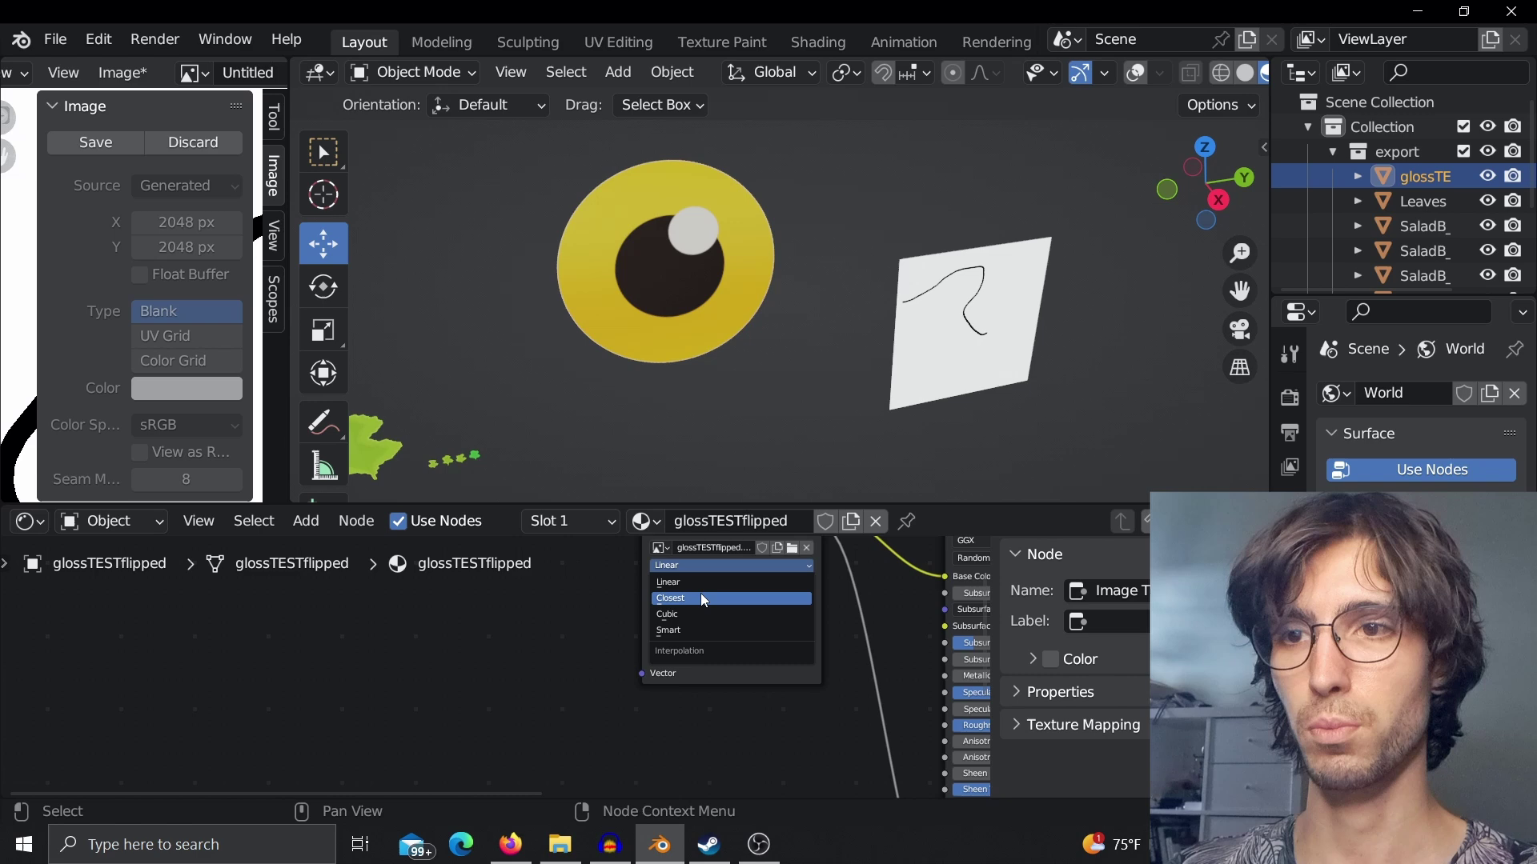
{"action": "left_click", "coordinate": [702, 600]}
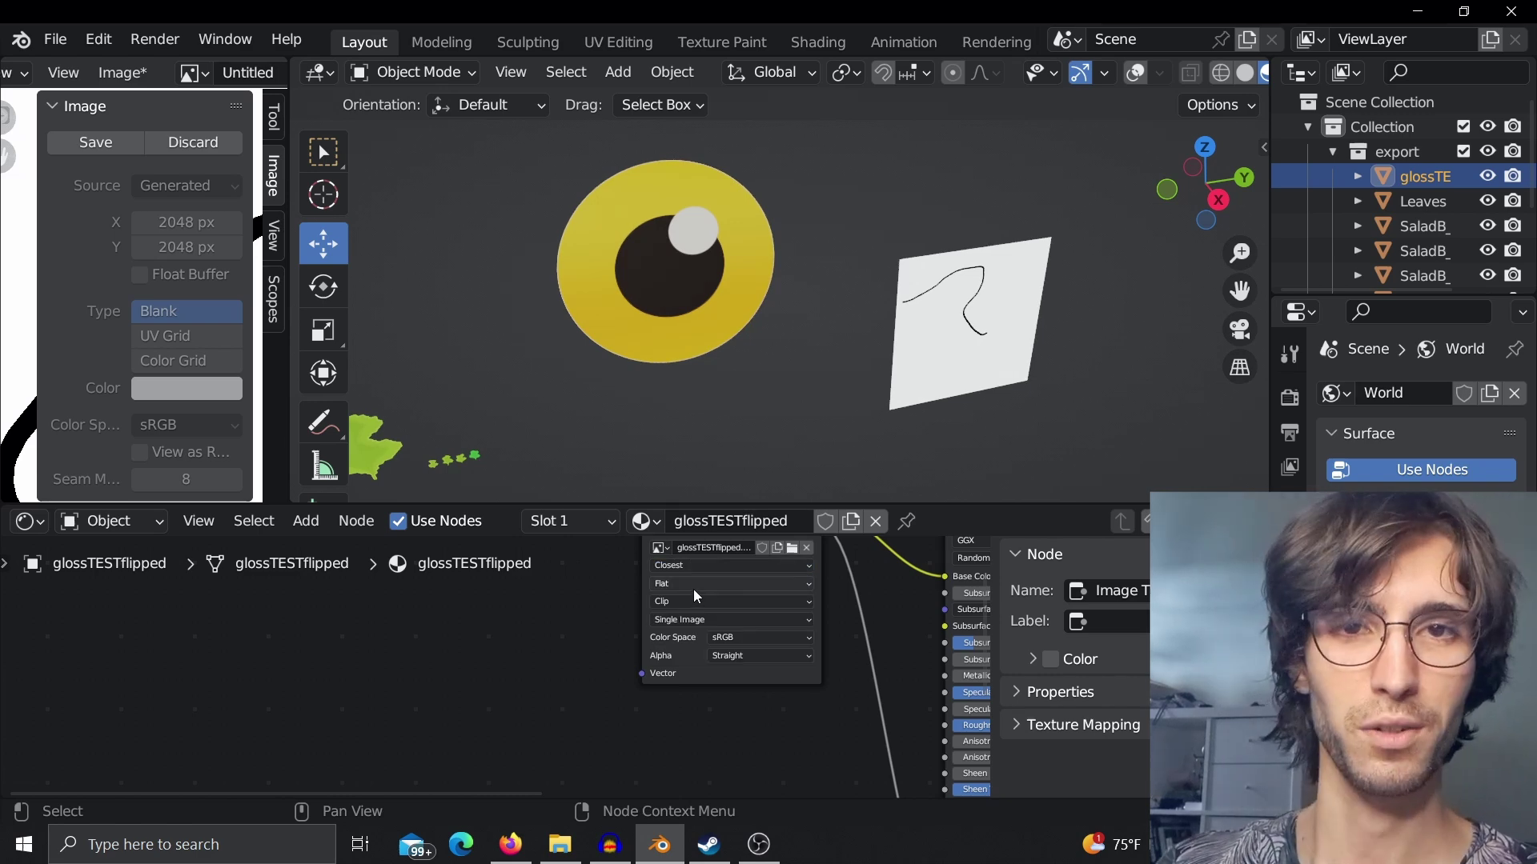
{"action": "scroll", "coordinate": [634, 301], "scroll_direction": "down", "scroll_amount": 5}
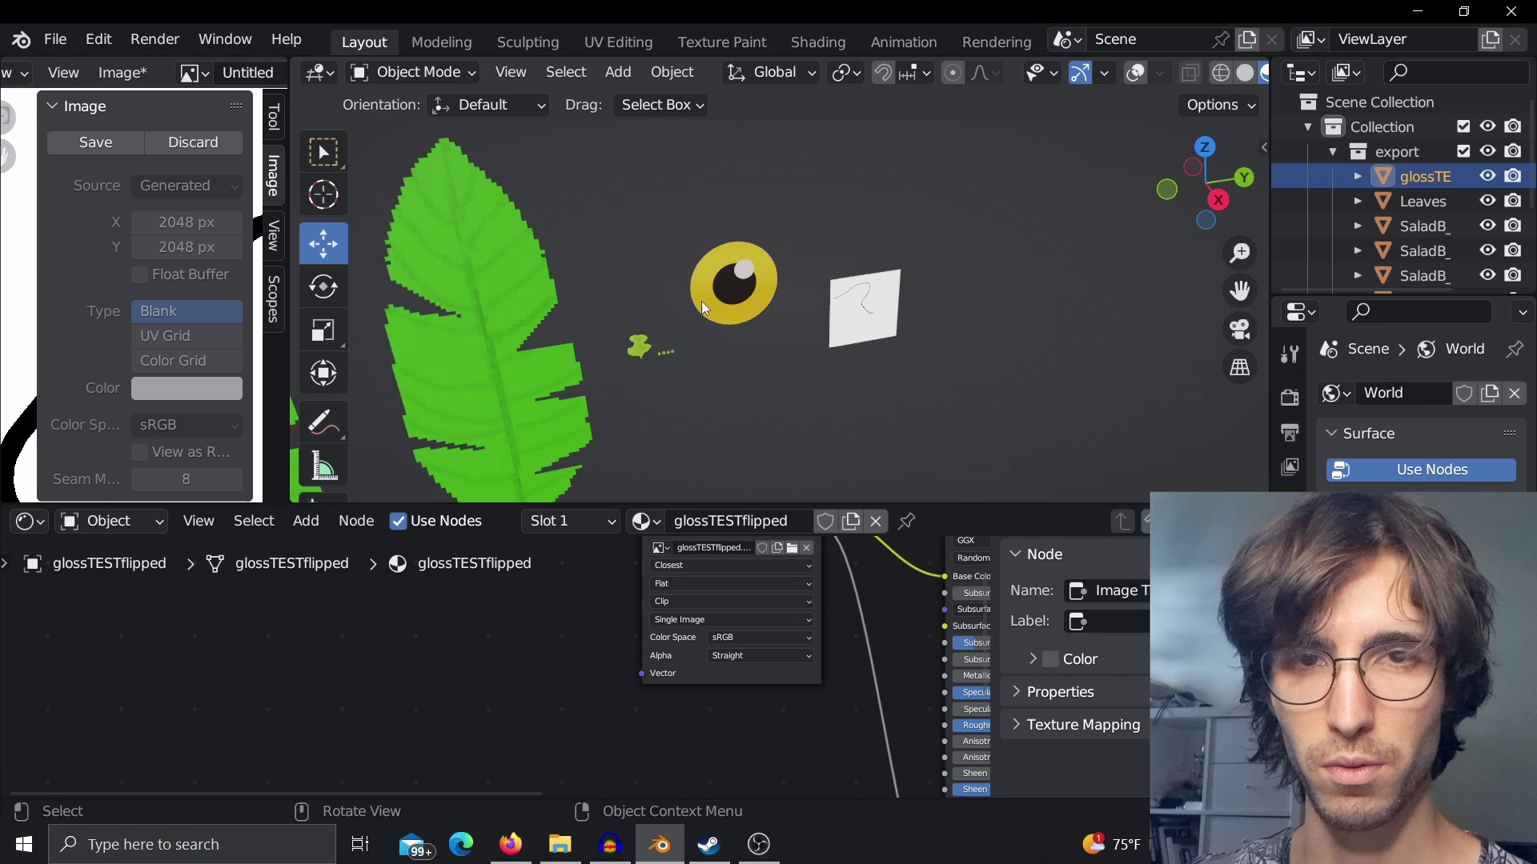
{"action": "scroll", "coordinate": [905, 316], "scroll_direction": "up", "scroll_amount": 4}
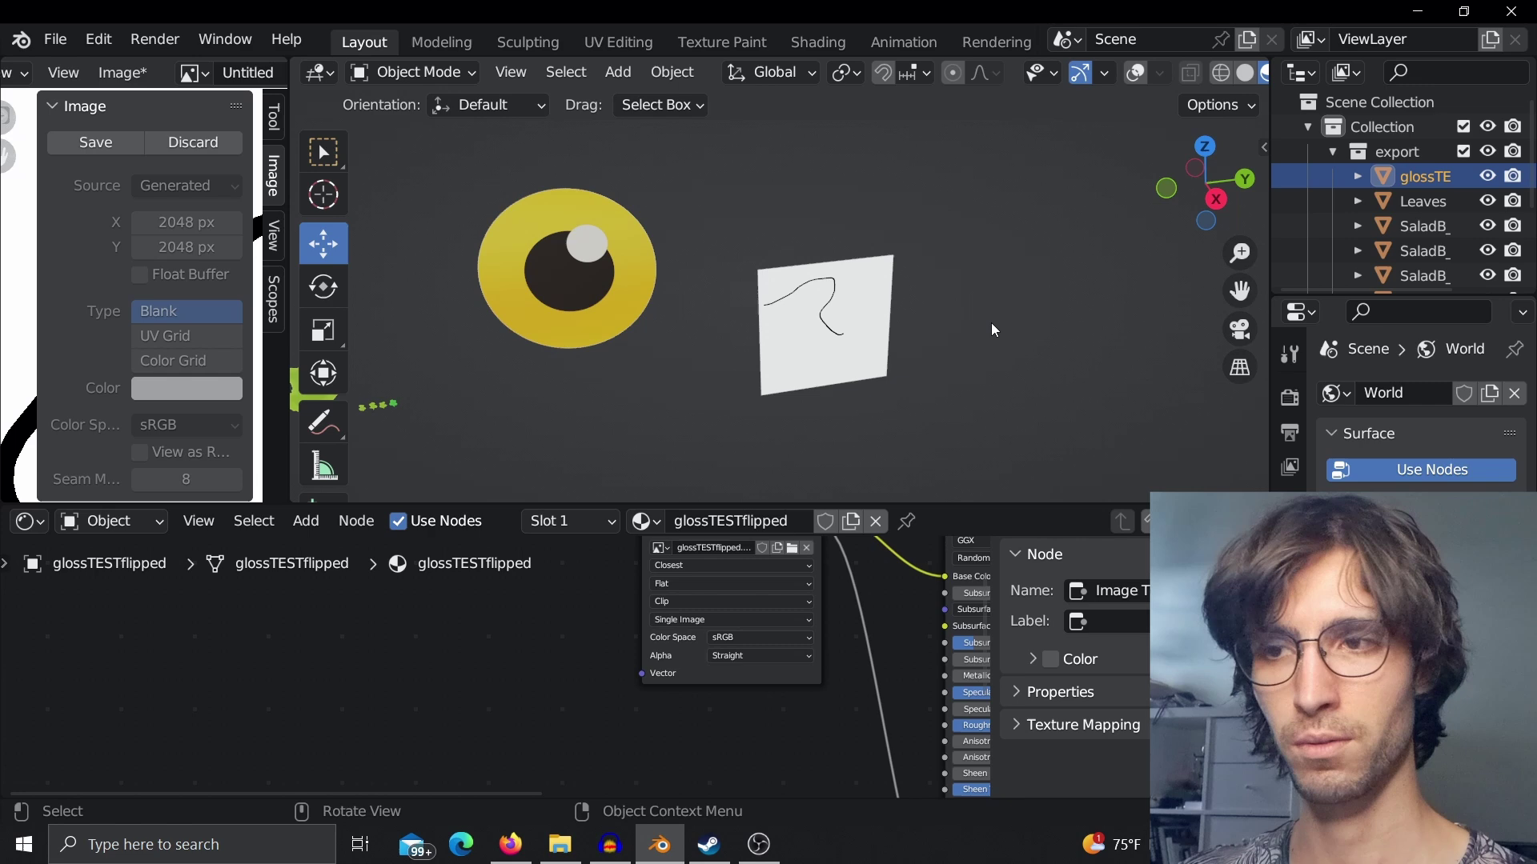
Step: Select the white plane, review its Untitled texture's interpolation options, and keep Closest
{"action": "left_click_drag", "start_coordinate": [1240, 244], "coordinate": [1239, 336]}
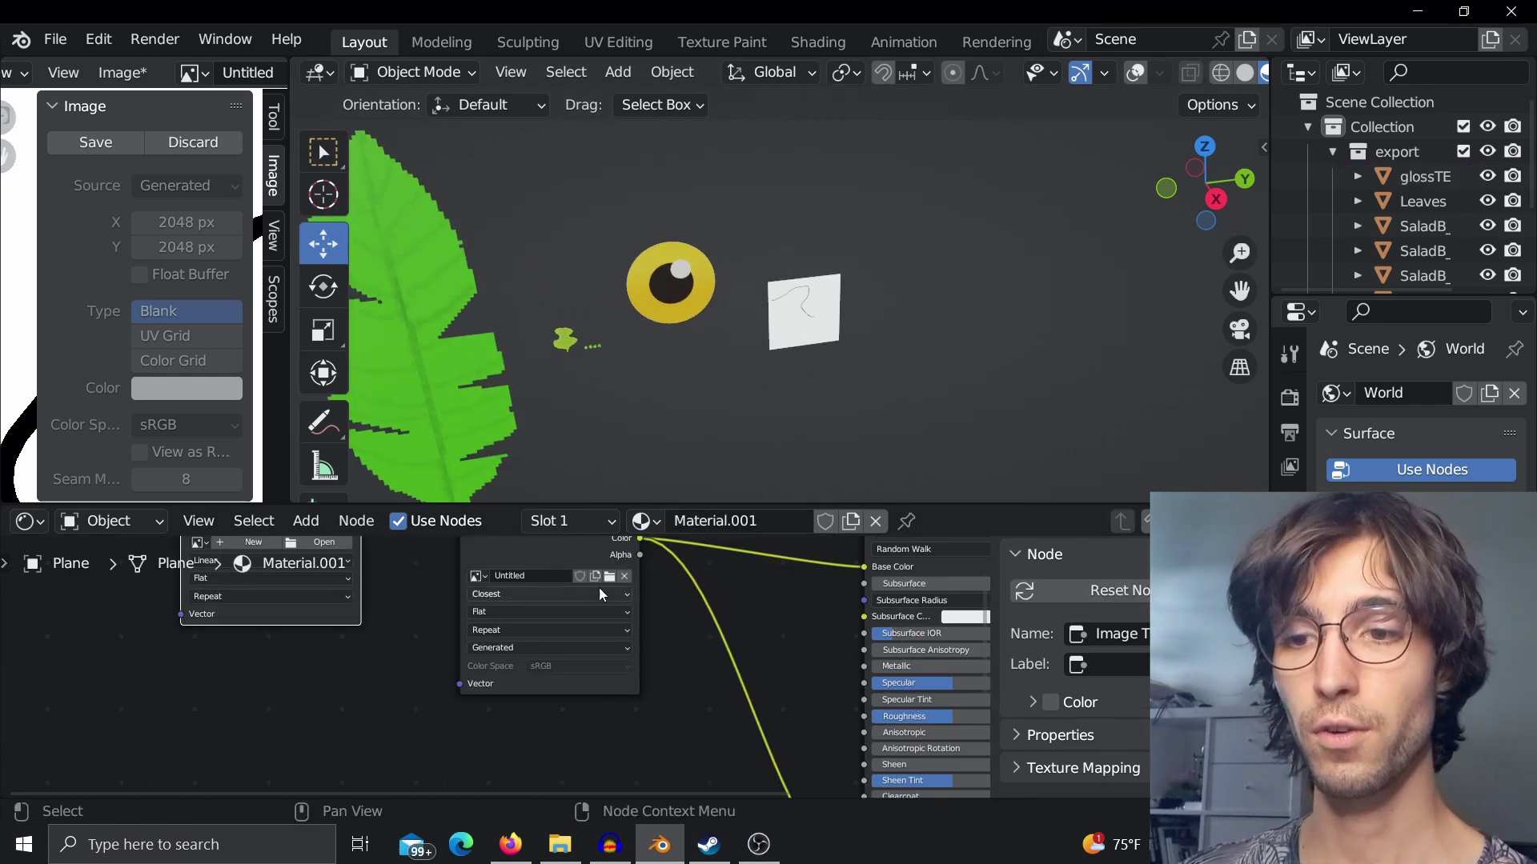
{"action": "left_click", "coordinate": [599, 592]}
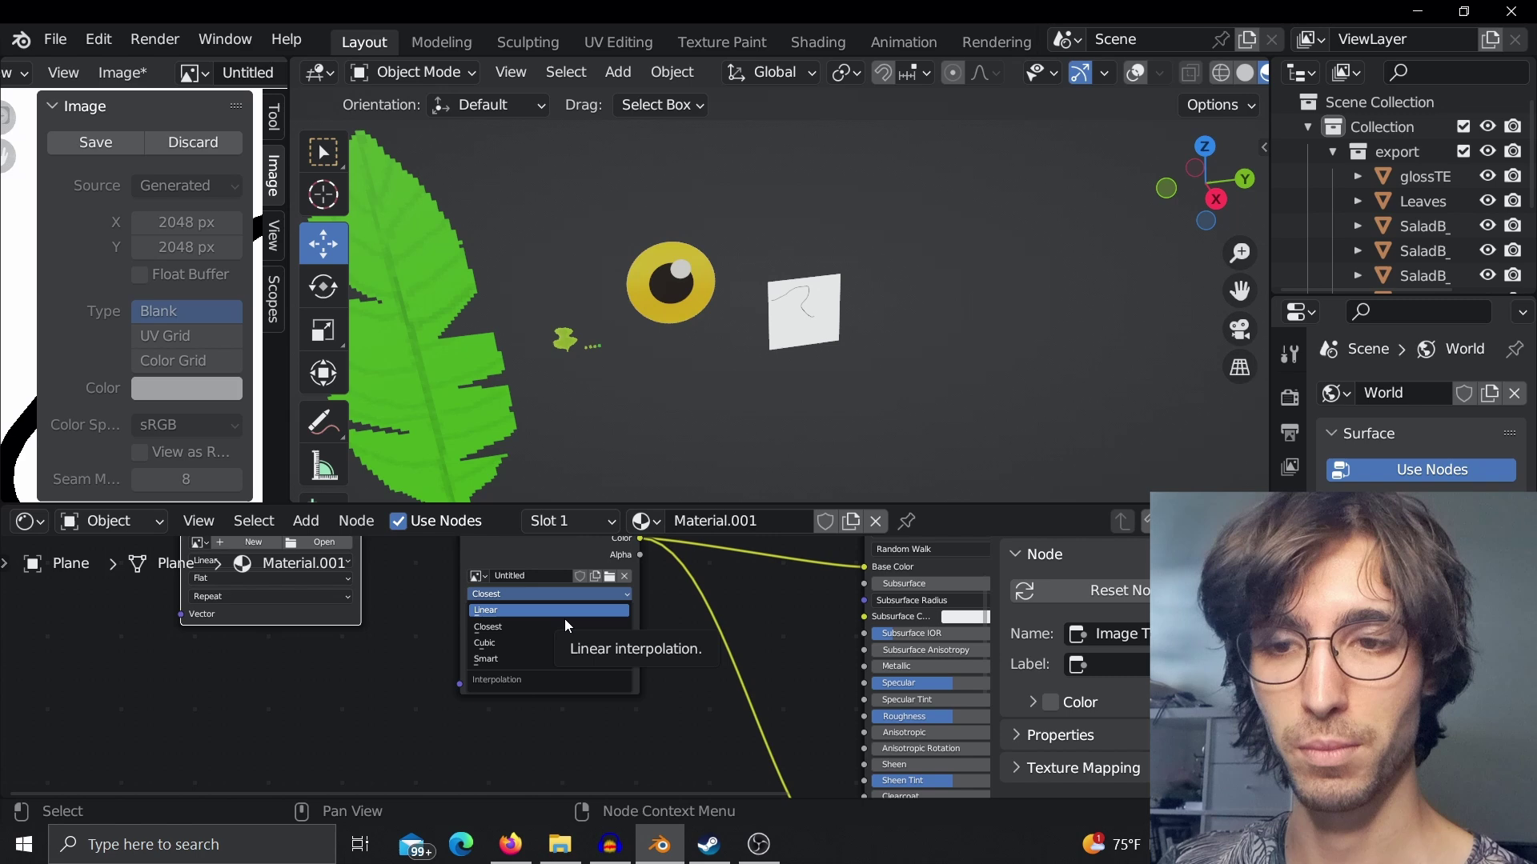
{"action": "left_click", "coordinate": [565, 624]}
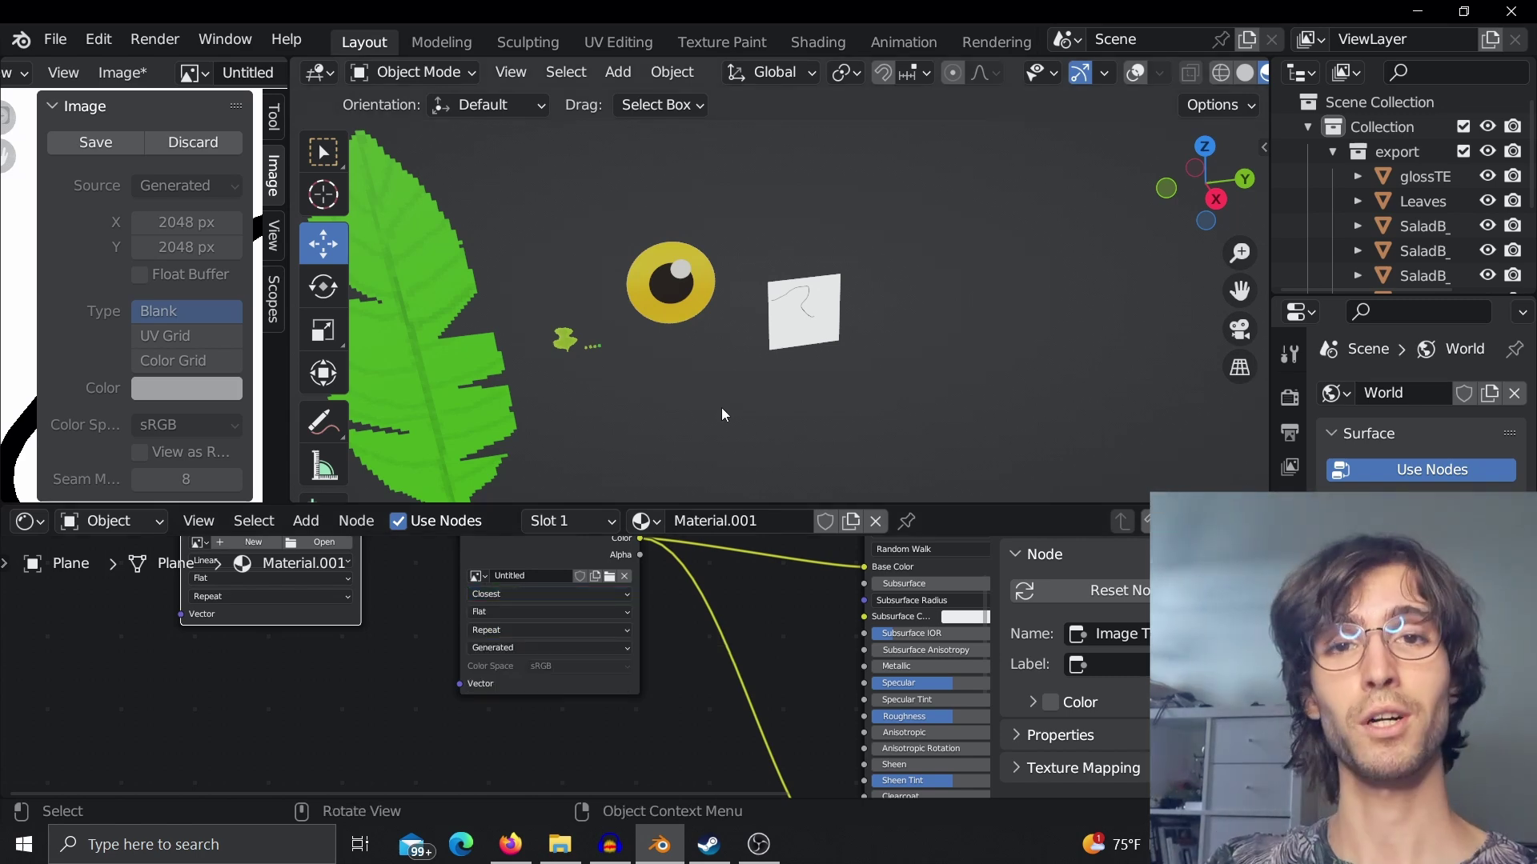